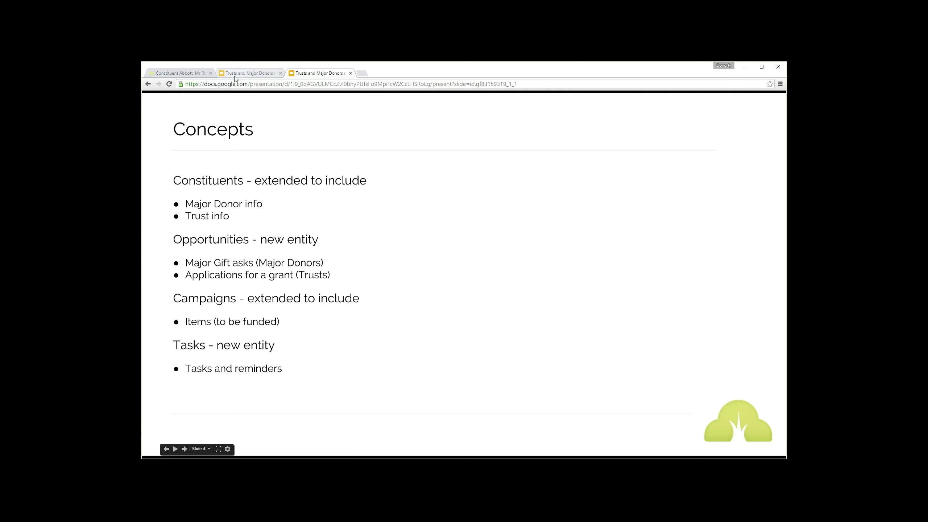
# Switch to the constituent's record in Donorfy and add major donor info to the profile
pyautogui.click(168, 73)
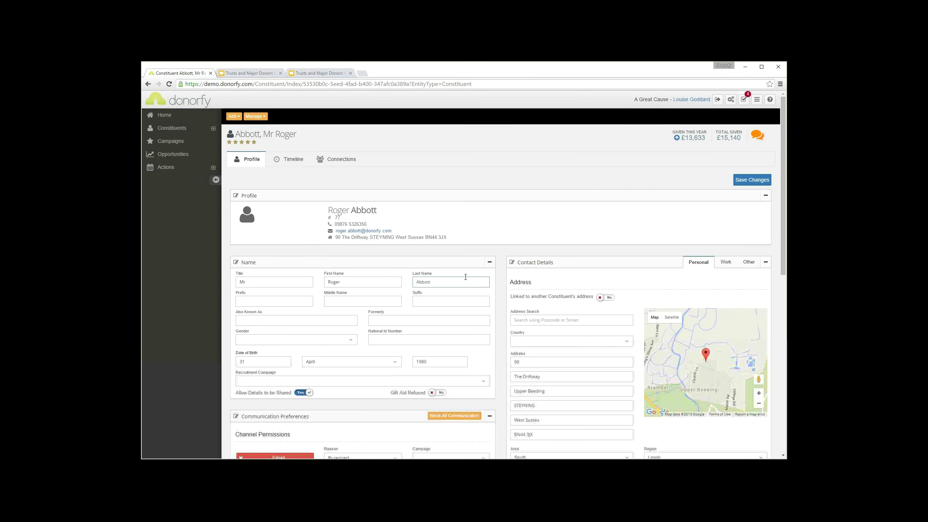
pyautogui.click(398, 300)
pyautogui.click(263, 119)
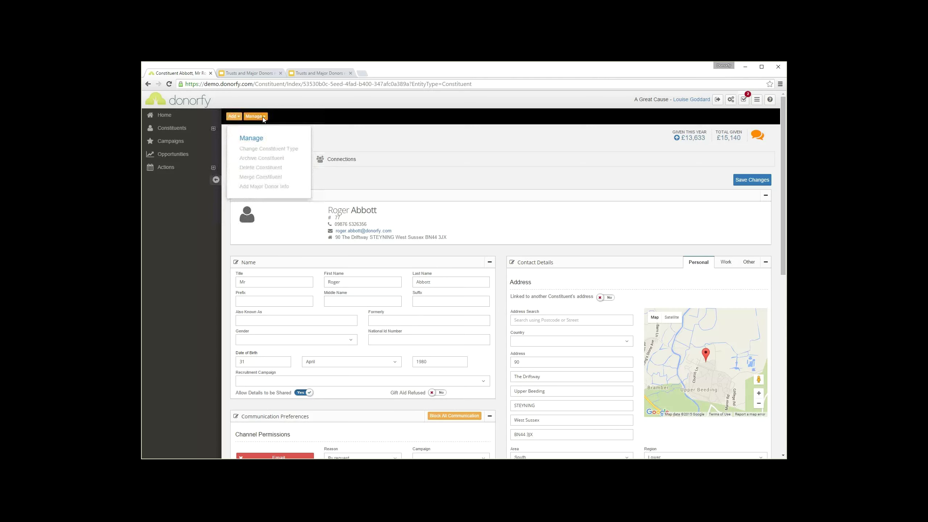
pyautogui.click(262, 189)
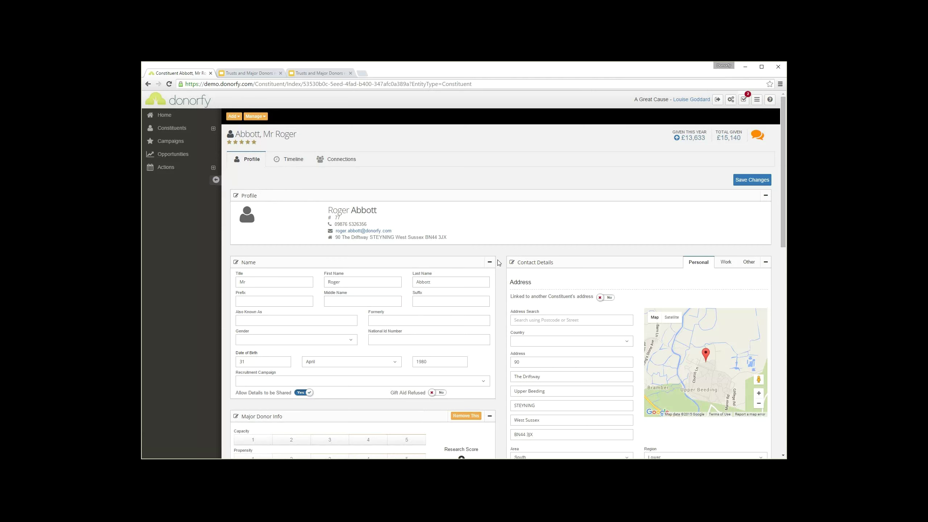
# Rate the constituent in Major Donor Info with Capacity 3, Propensity 4 and Connection 3
pyautogui.scroll(-2, 498, 262)
pyautogui.scroll(-5, 499, 262)
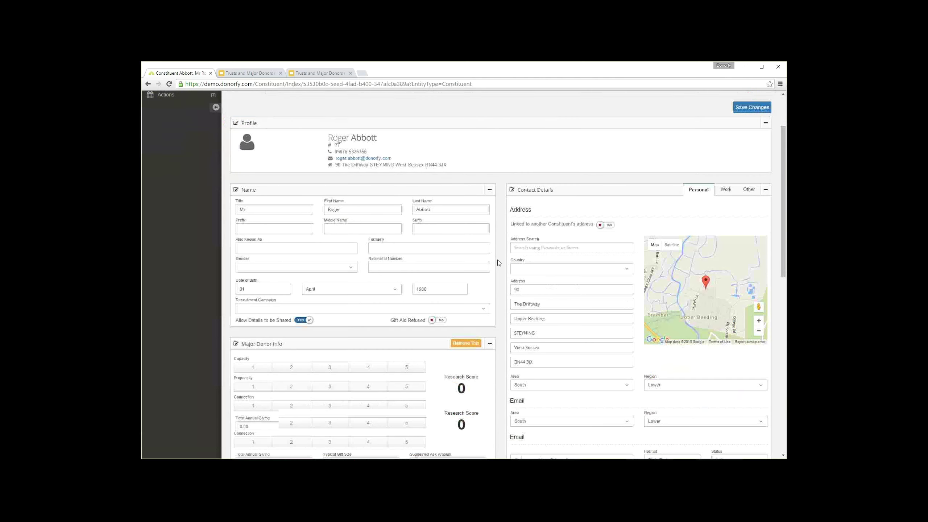
pyautogui.moveTo(329, 233); pyautogui.dragTo(322, 233)
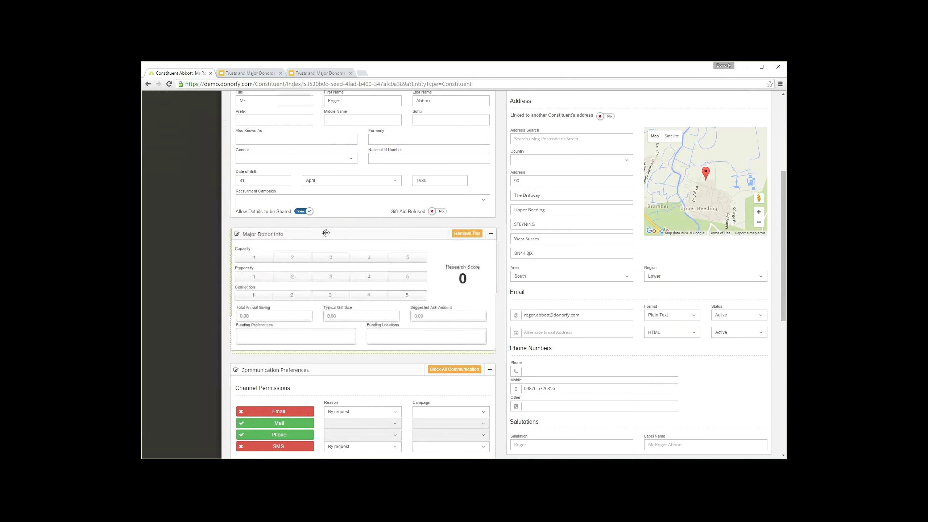
pyautogui.click(411, 277)
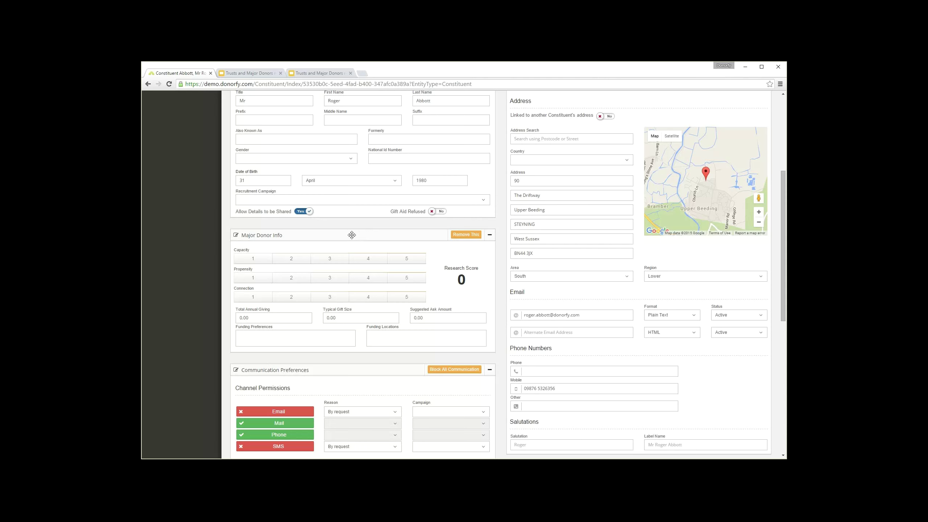
pyautogui.click(338, 257)
pyautogui.click(324, 262)
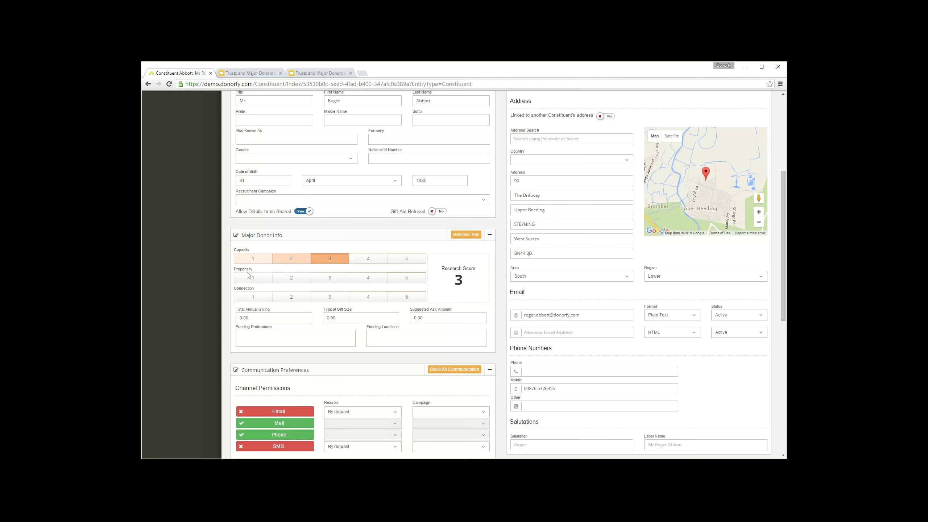
pyautogui.click(350, 280)
pyautogui.click(365, 281)
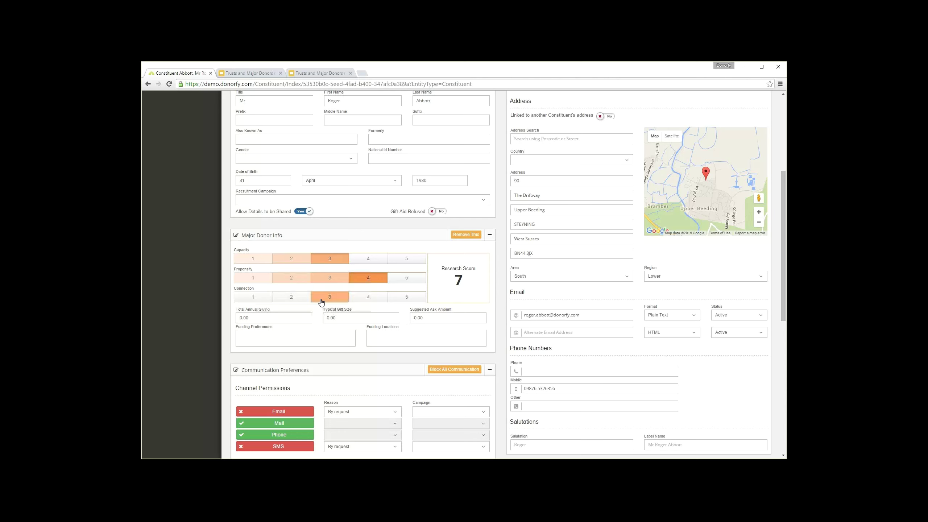
pyautogui.click(364, 300)
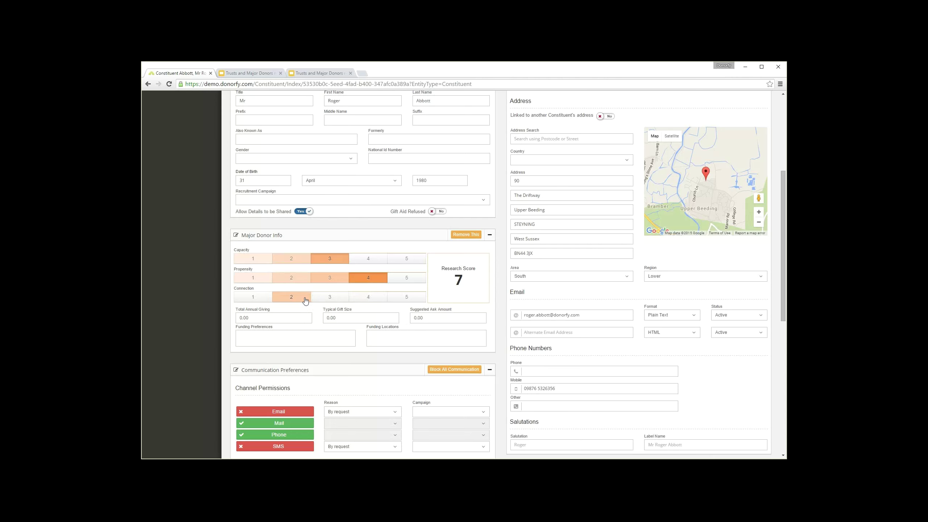
pyautogui.click(343, 302)
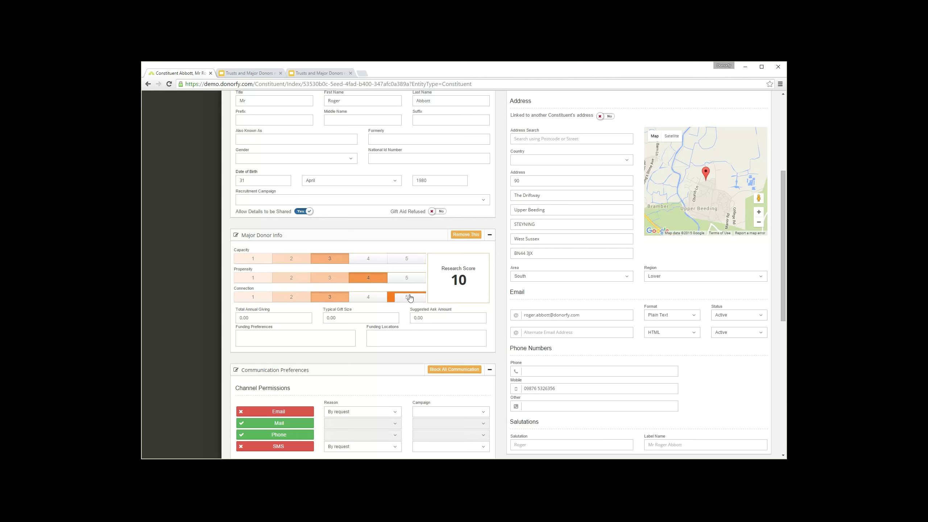
# Set Total Annual Giving to 50000, Typical Gift Size to 5000 and Suggested Ask Amount to 7000
pyautogui.click(256, 317)
pyautogui.write('50000')
pyautogui.press('Tab')
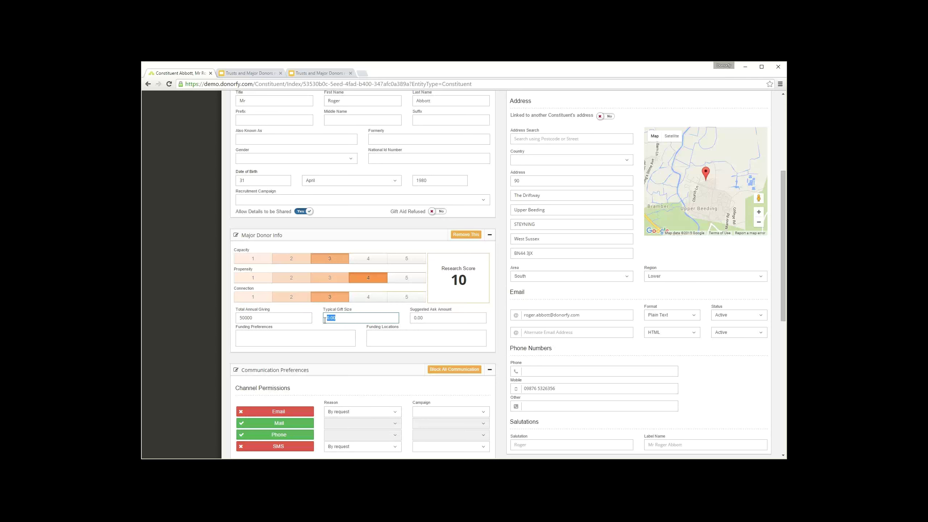
pyautogui.write('50000')
pyautogui.press('Tab')
pyautogui.hotkey('shift', 'Tab')
pyautogui.write('5000')
pyautogui.press('Tab')
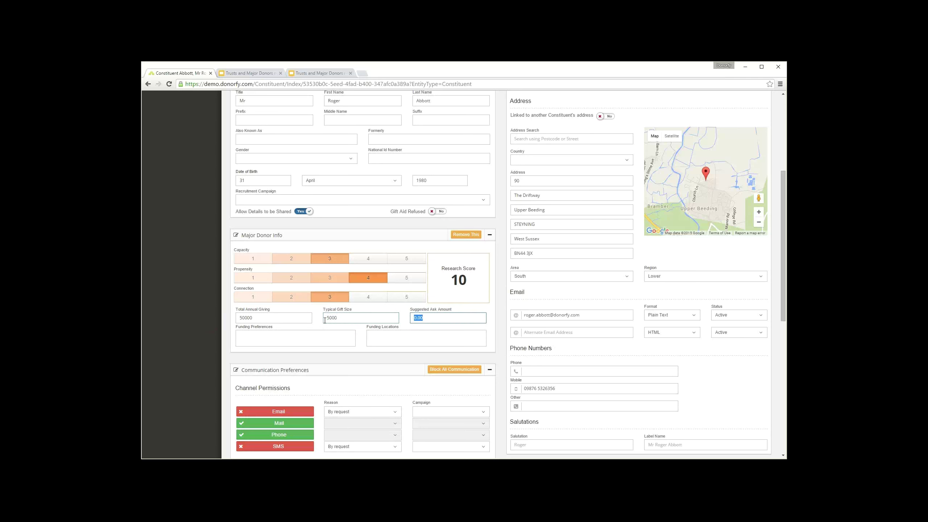
pyautogui.write('7000')
pyautogui.press('Tab')
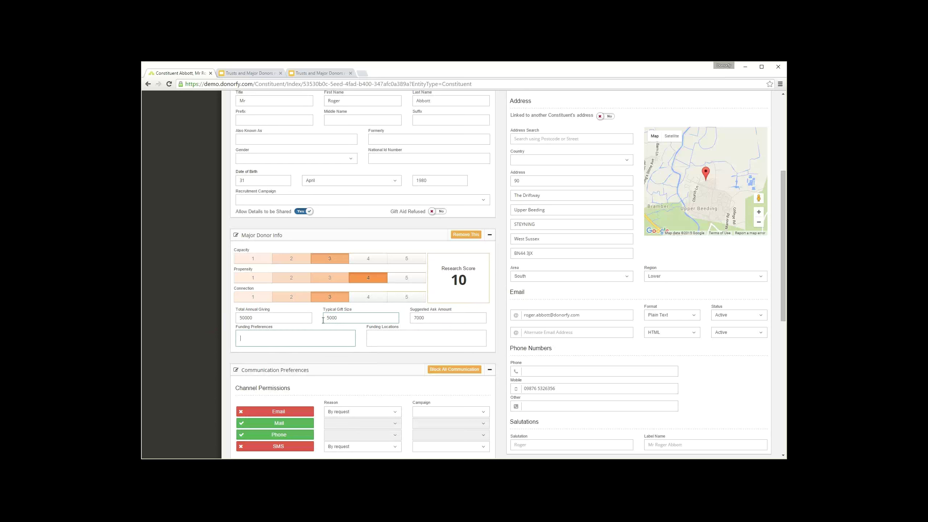
# Add Education, Community development and Human services as the donor's Funding Preferences
pyautogui.click(277, 337)
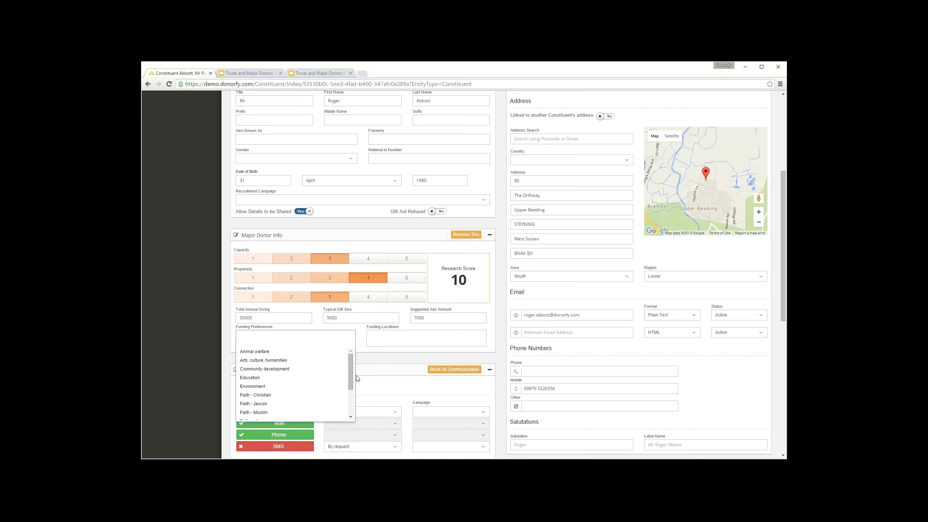
pyautogui.click(269, 377)
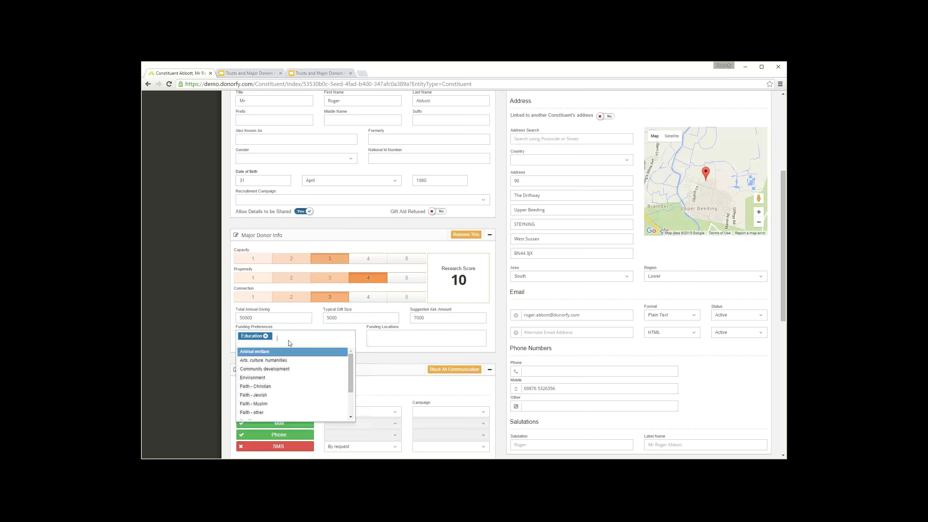
pyautogui.click(263, 369)
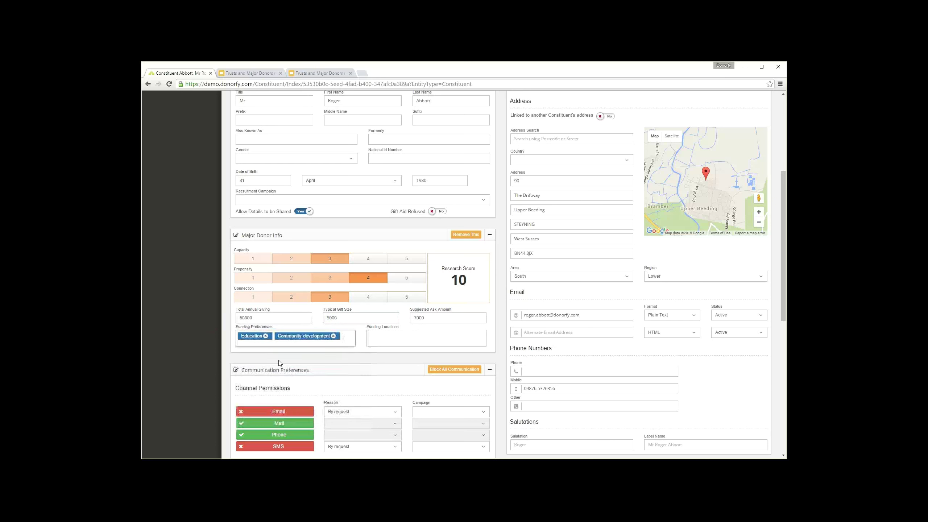
pyautogui.click(343, 340)
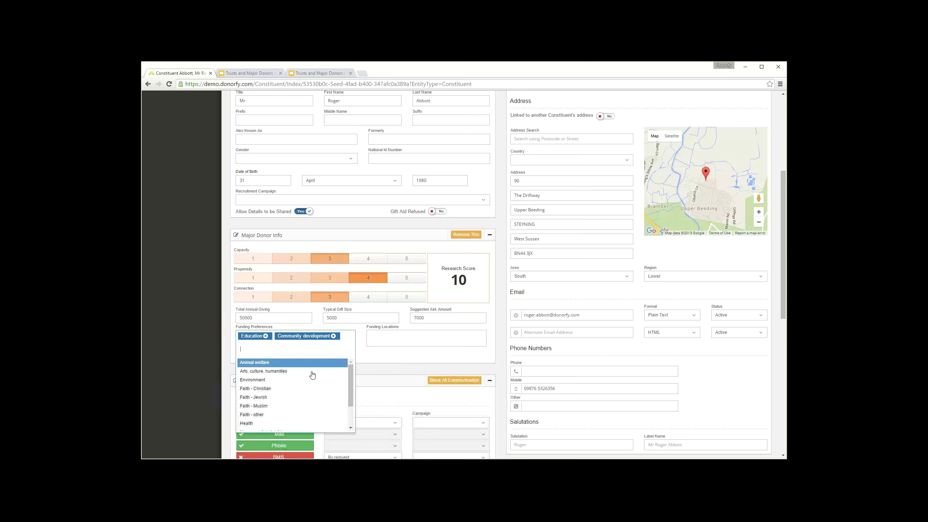
pyautogui.scroll(-3, 312, 375)
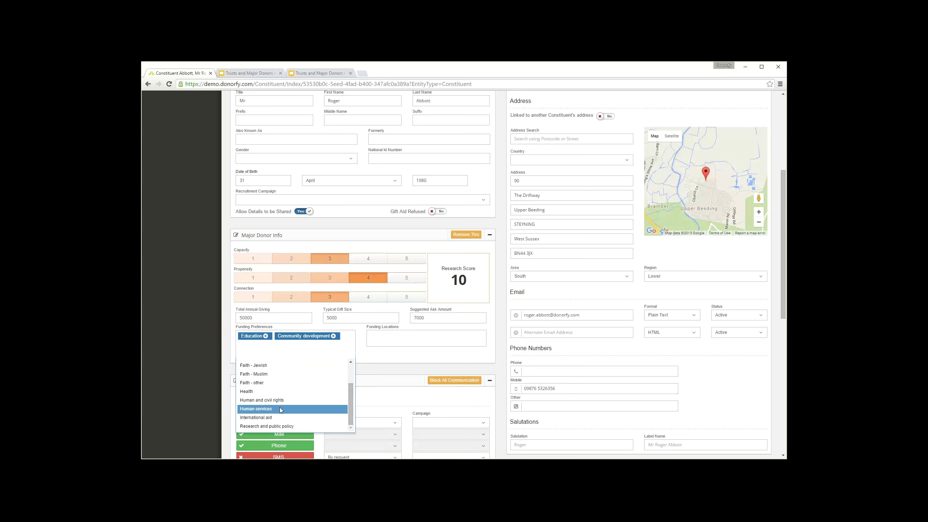
pyautogui.click(268, 409)
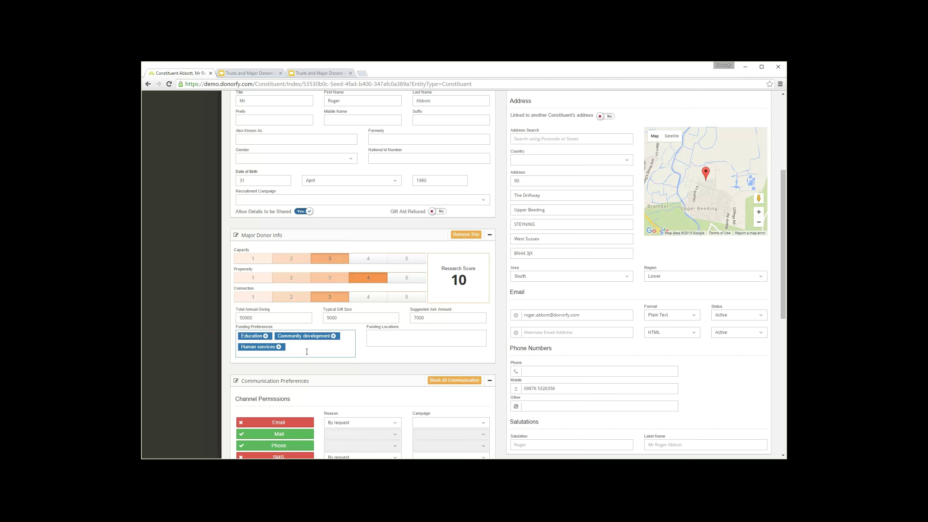
pyautogui.click(319, 350)
# Add London and South East as Funding Locations and save the changes to the constituent
pyautogui.click(382, 341)
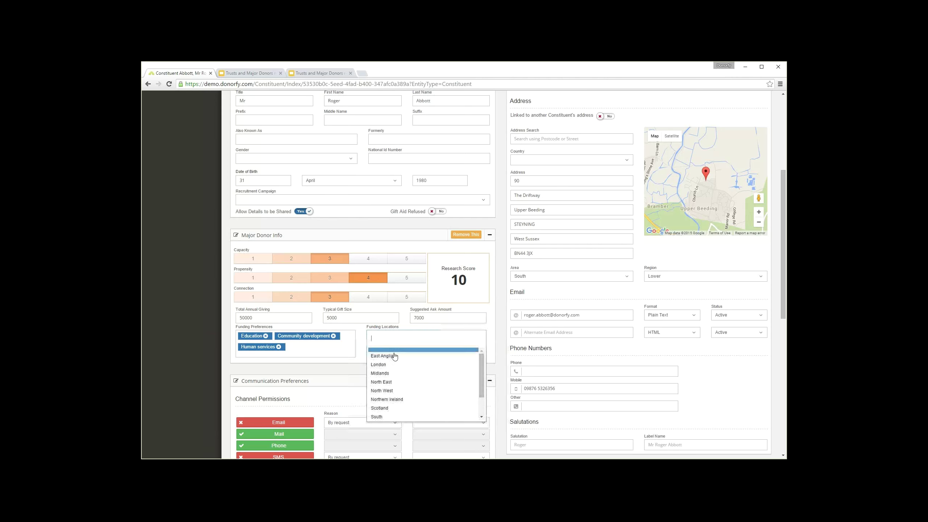
pyautogui.click(375, 365)
pyautogui.click(413, 339)
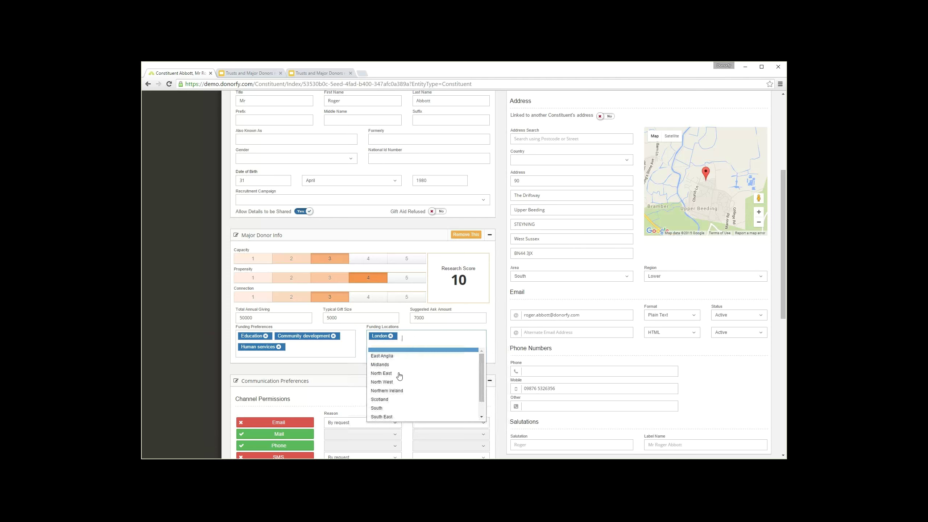
pyautogui.click(388, 417)
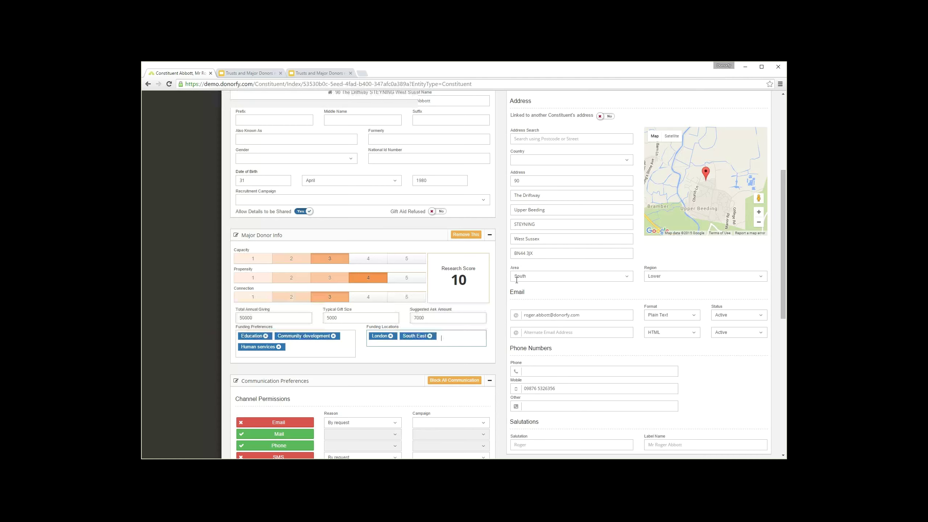
pyautogui.scroll(4, 610, 204)
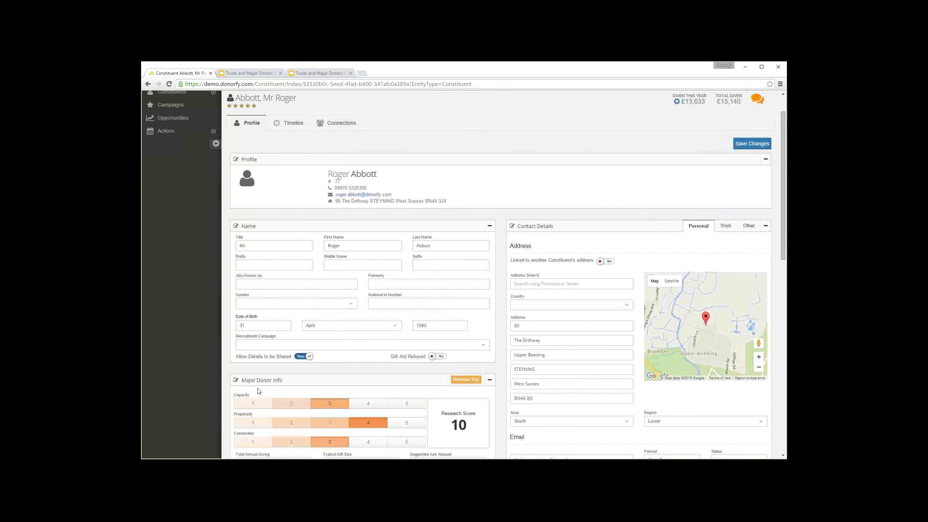
pyautogui.click(750, 143)
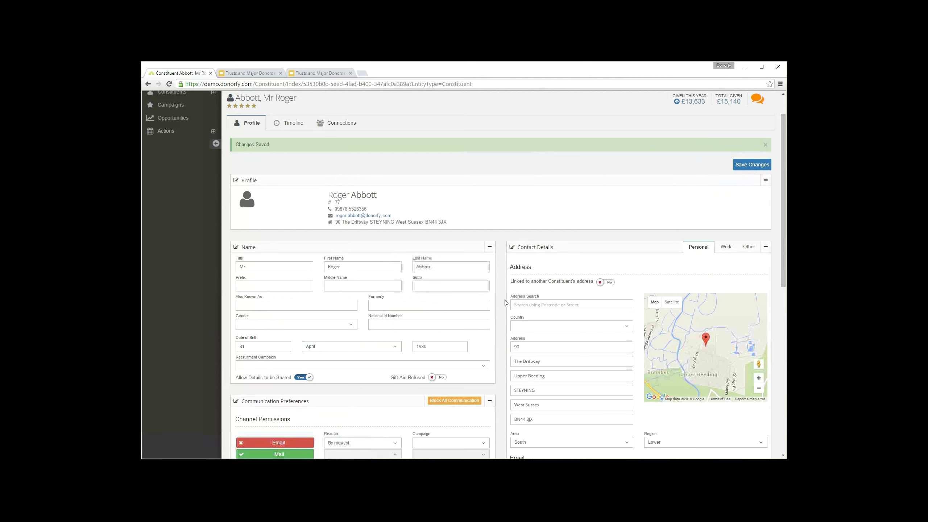
# Look through the saved profile and its management options for the Major Donor Info section
pyautogui.scroll(-3, 502, 318)
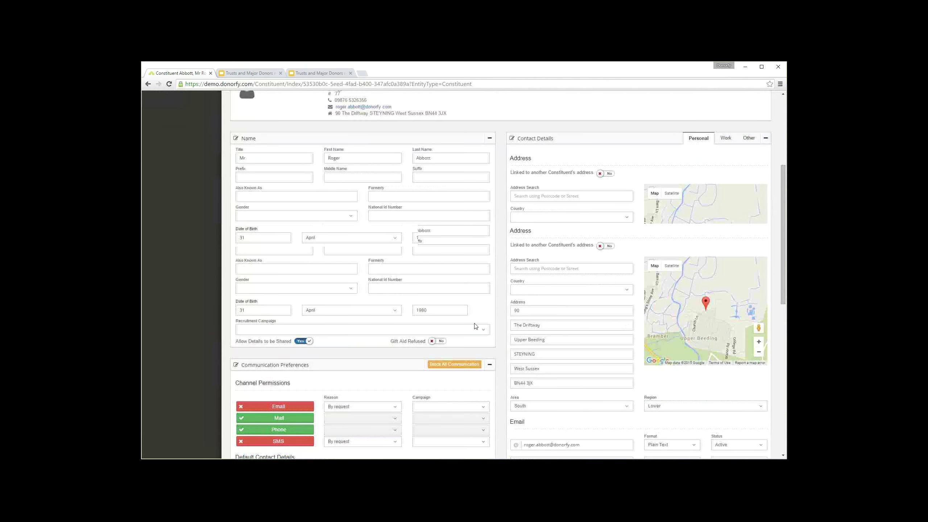
pyautogui.scroll(-3, 499, 331)
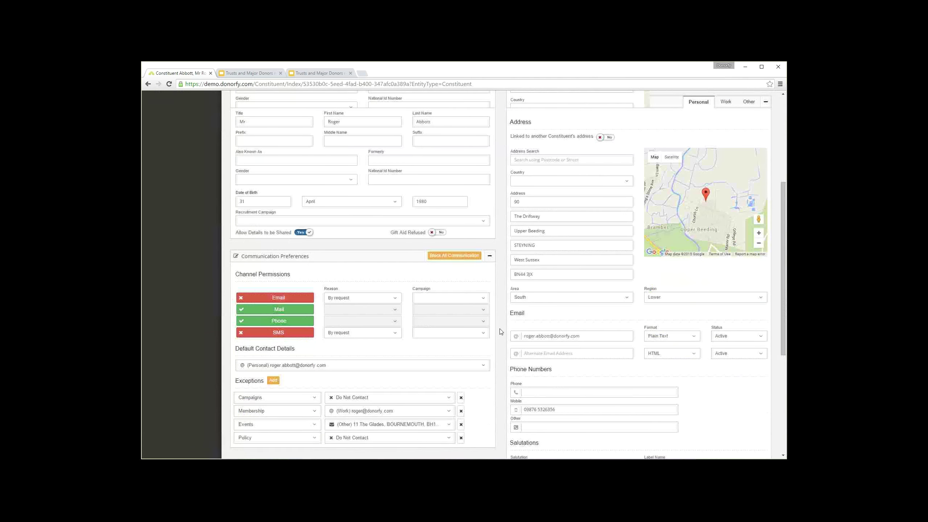
pyautogui.scroll(-1, 500, 331)
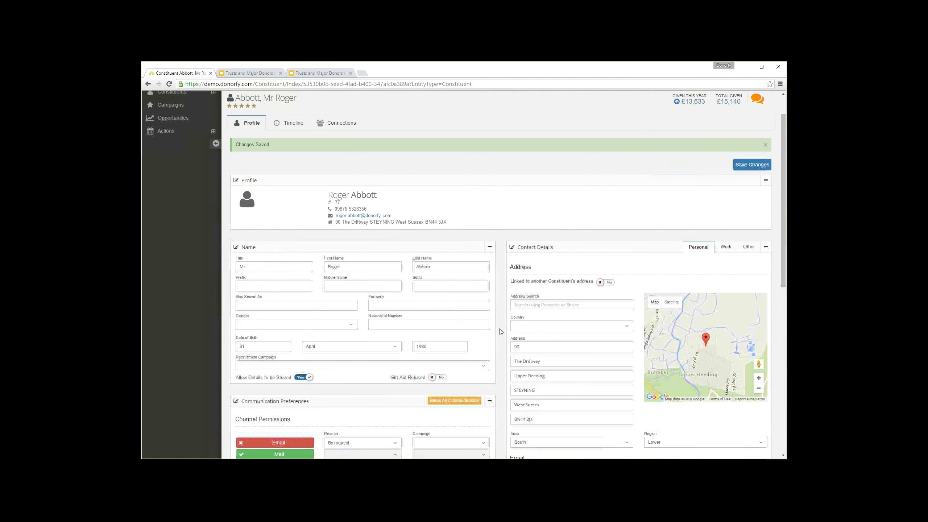
pyautogui.scroll(-2, 499, 329)
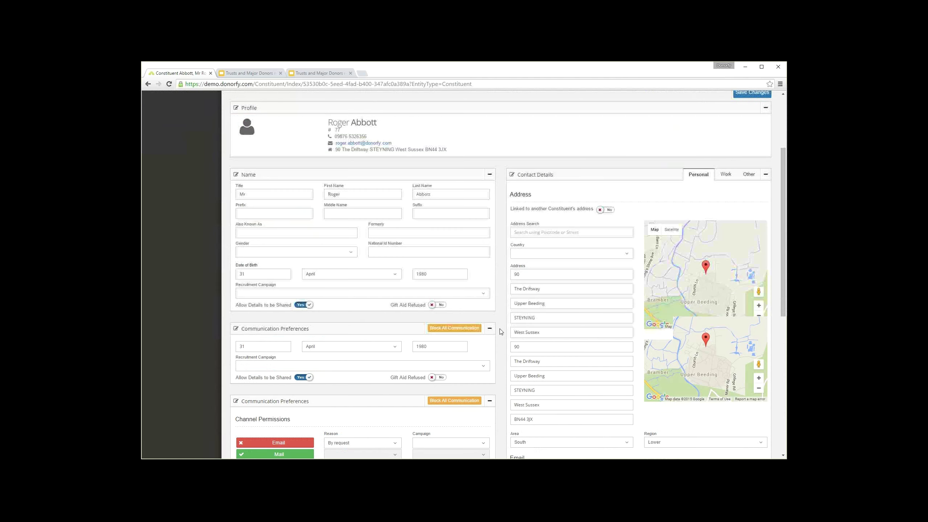
pyautogui.scroll(-10, 500, 330)
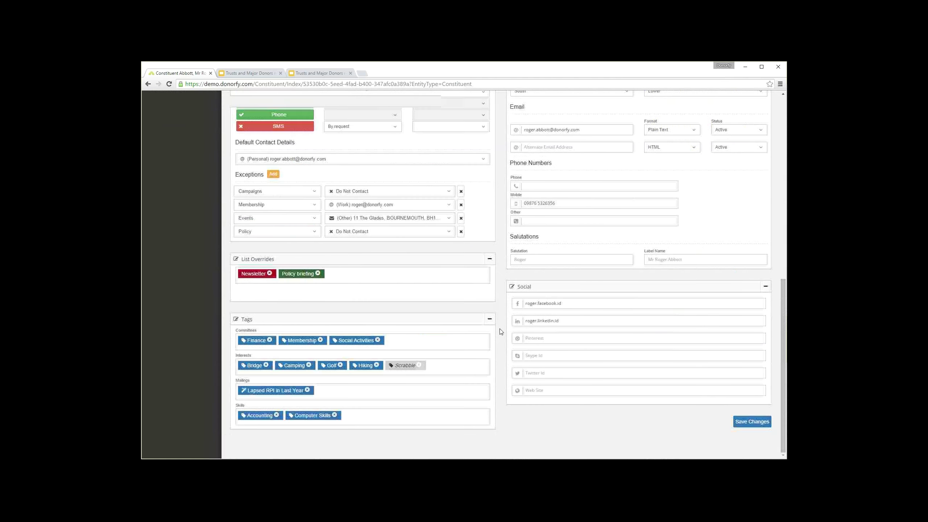
pyautogui.scroll(12, 500, 329)
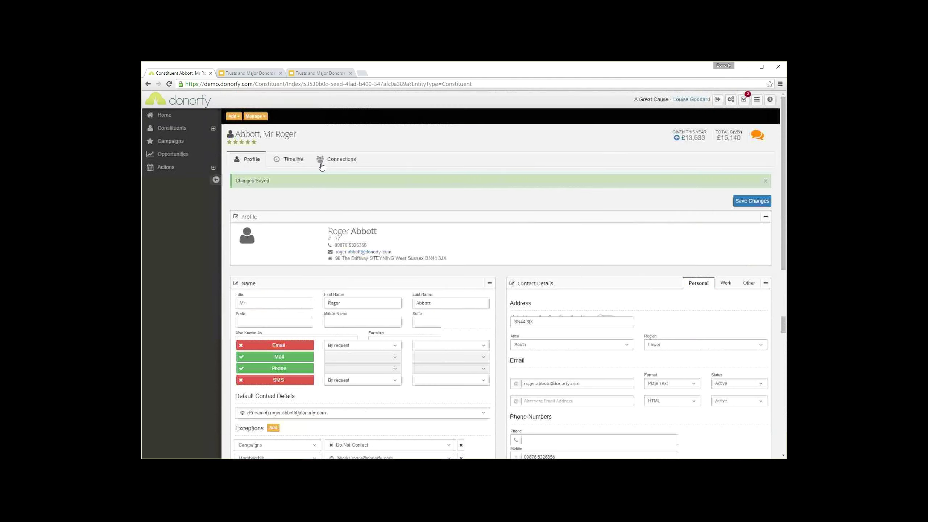
pyautogui.click(255, 116)
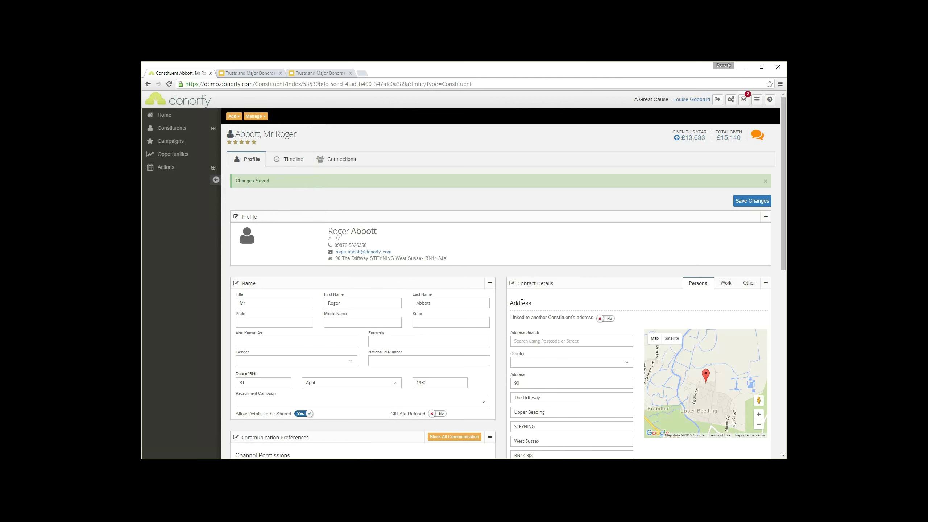
pyautogui.middleClick(432, 318)
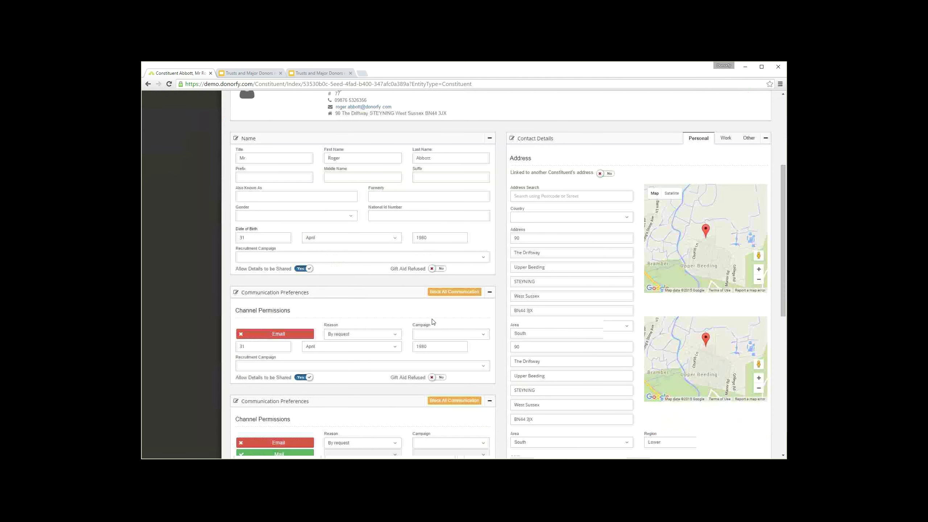
pyautogui.scroll(-5, 432, 318)
pyautogui.scroll(20, 633, 296)
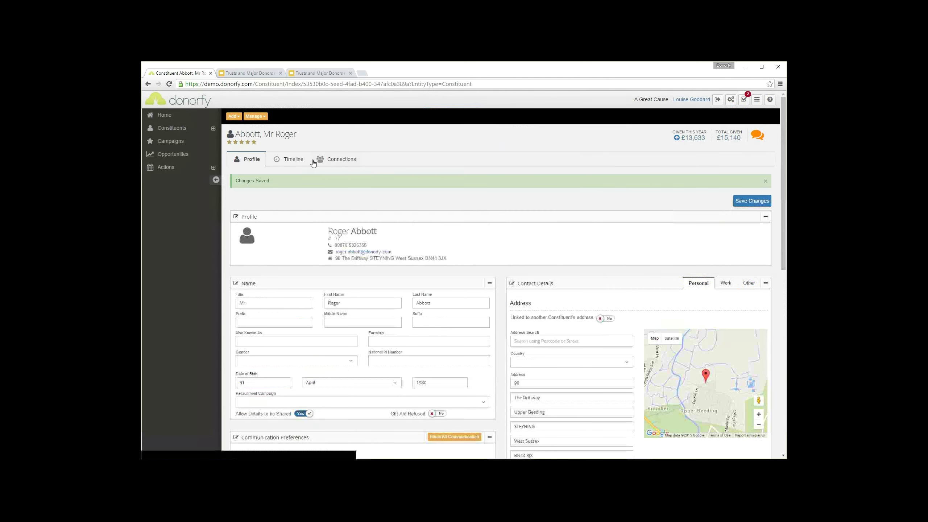
# View the Concepts slide in the Google Slides presentation and return to the constituent's record in Donorfy
pyautogui.click(332, 74)
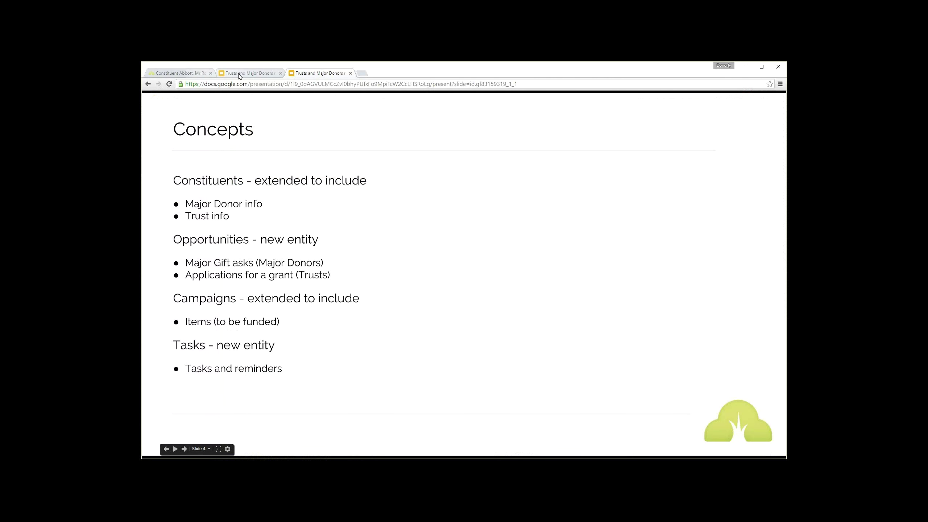
pyautogui.click(187, 75)
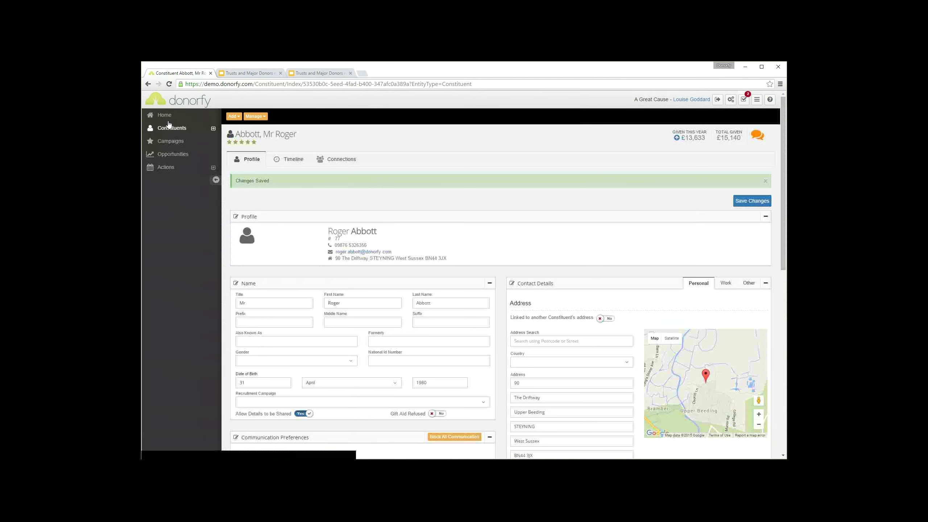
# Filter the constituents list to show only trusts and open the Acorn Tree Trust record
pyautogui.click(171, 127)
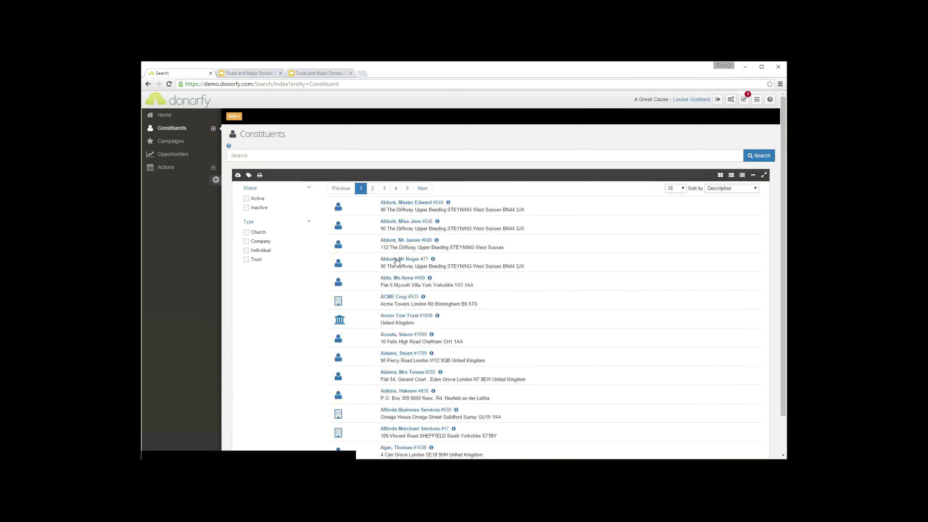
pyautogui.click(397, 259)
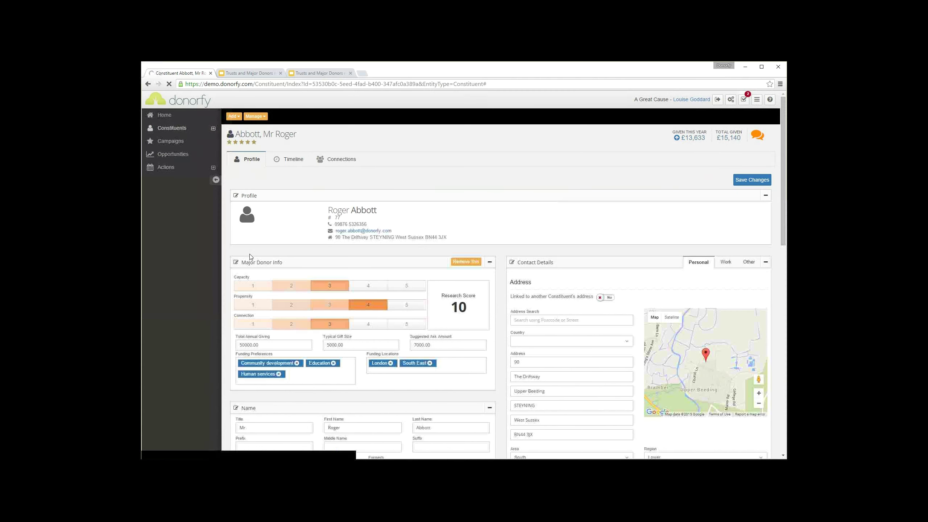
pyautogui.hotkey('alt', 'Left')
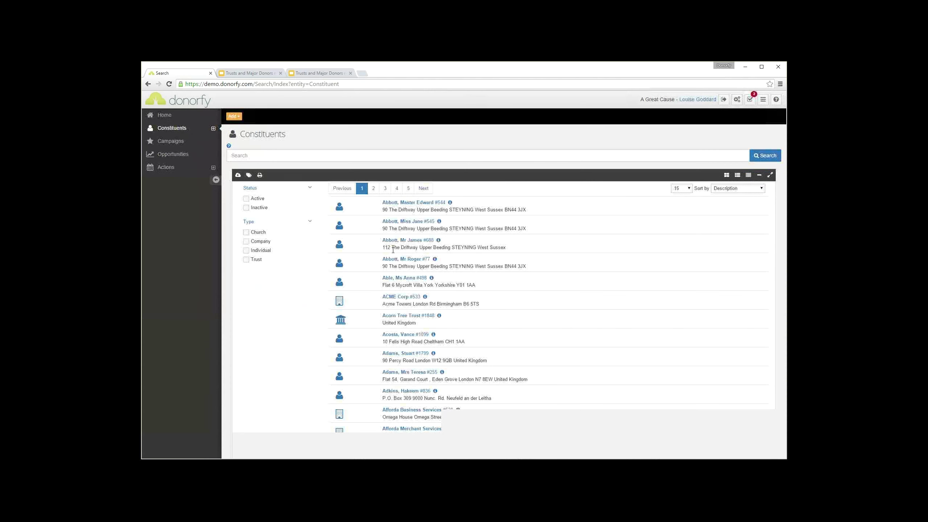
pyautogui.click(245, 259)
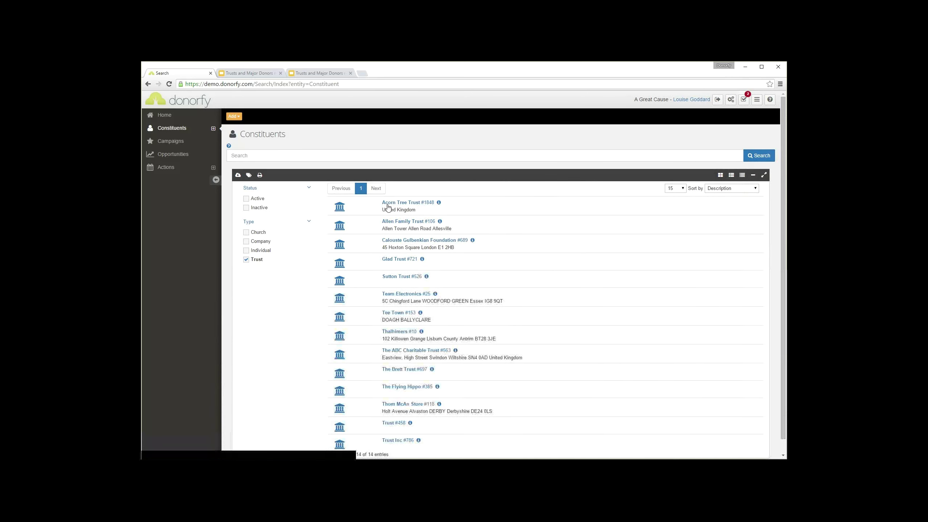
pyautogui.click(388, 203)
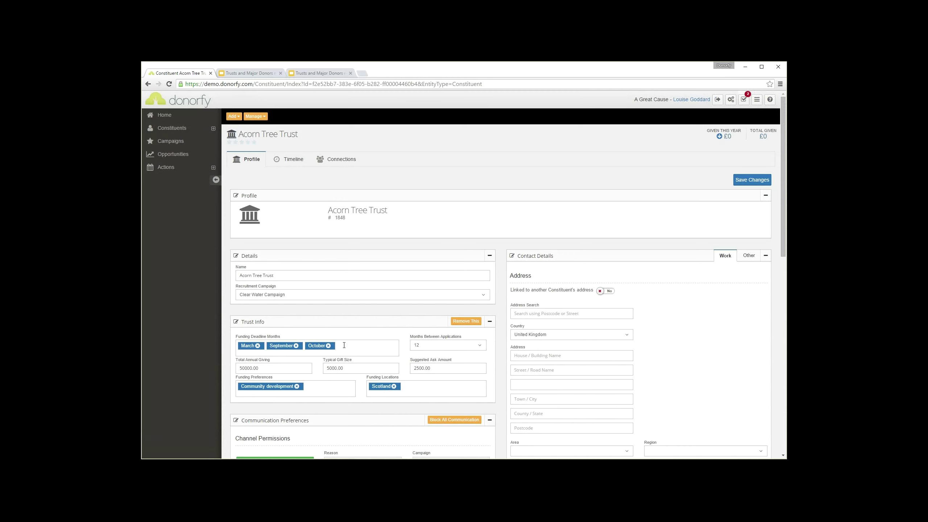
# Examine the trust's months between applications, total annual giving, typical gift size and suggested ask amount in the Trust Info section
pyautogui.click(434, 348)
pyautogui.click(433, 349)
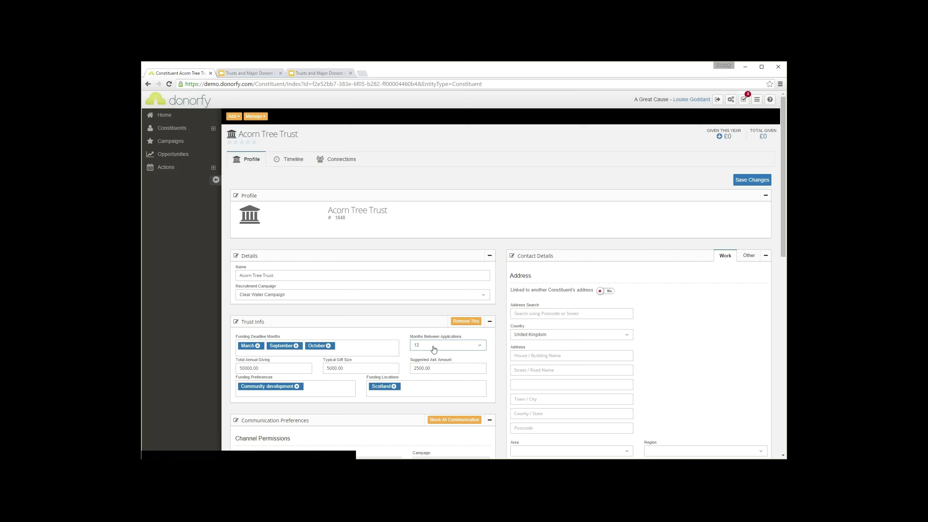
pyautogui.click(281, 368)
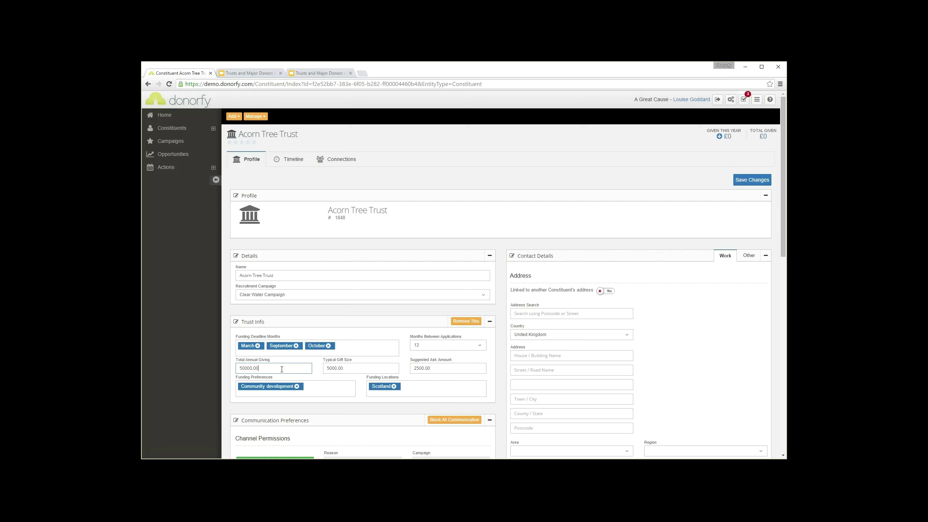
pyautogui.click(354, 368)
pyautogui.click(424, 367)
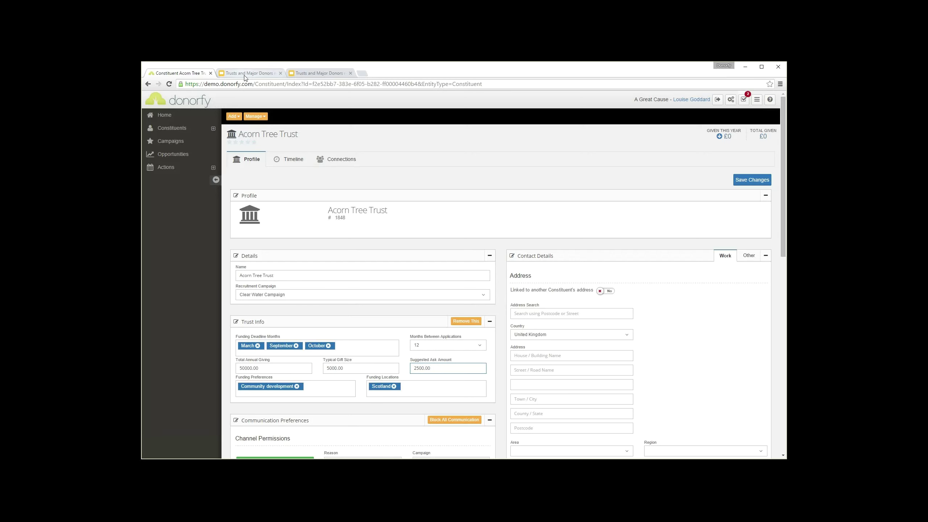
# View the Concepts slide in Google Slides, and return to Donorfy to open the Library campaign's list of items
pyautogui.click(309, 74)
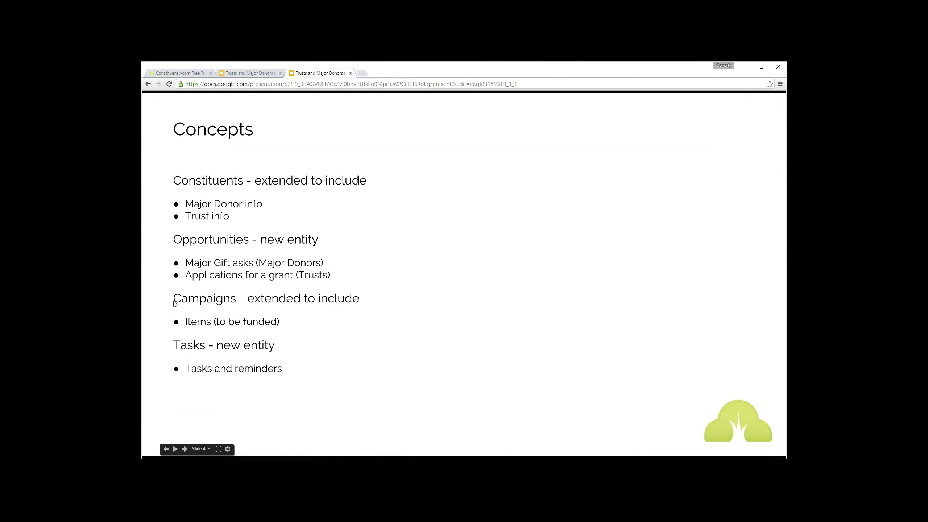
pyautogui.click(184, 74)
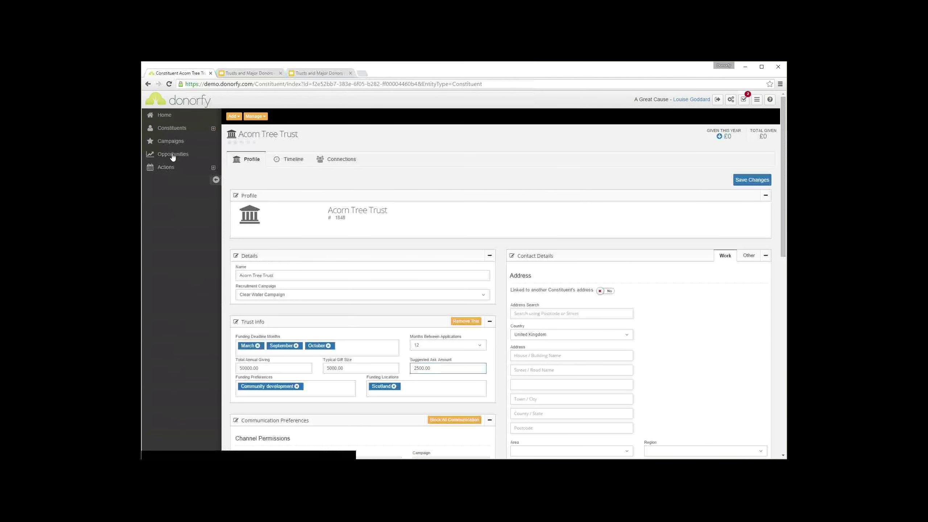
pyautogui.click(169, 144)
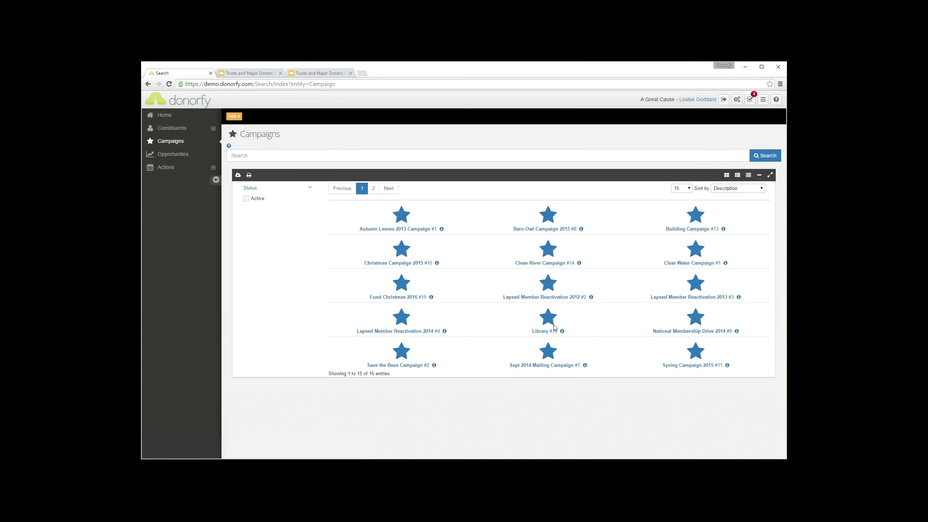
pyautogui.click(554, 317)
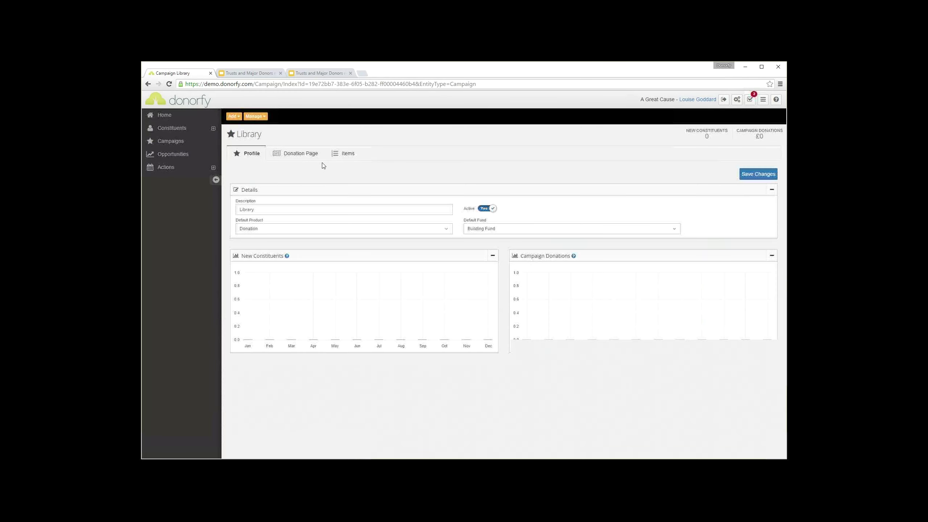
pyautogui.click(341, 154)
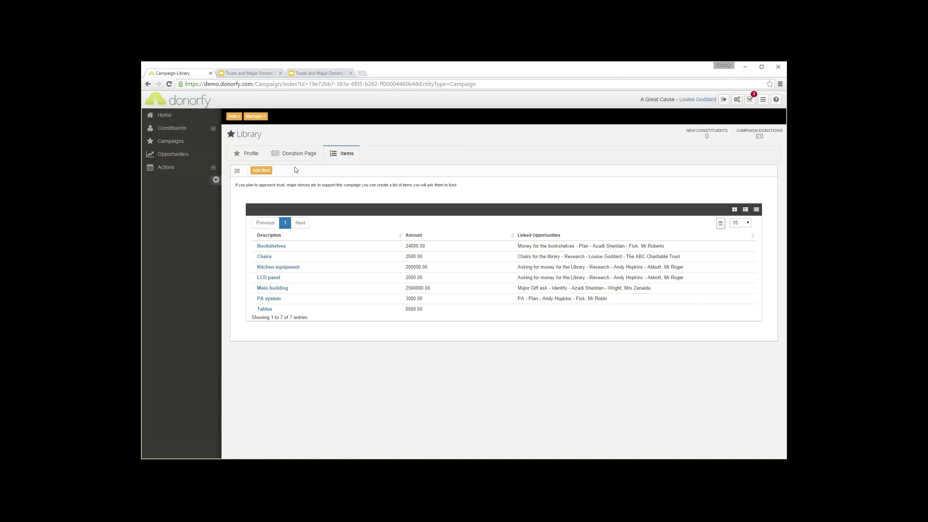
# Revisit the Concepts slide in Google Slides, and return to Donorfy to open the opportunities overview
pyautogui.click(327, 74)
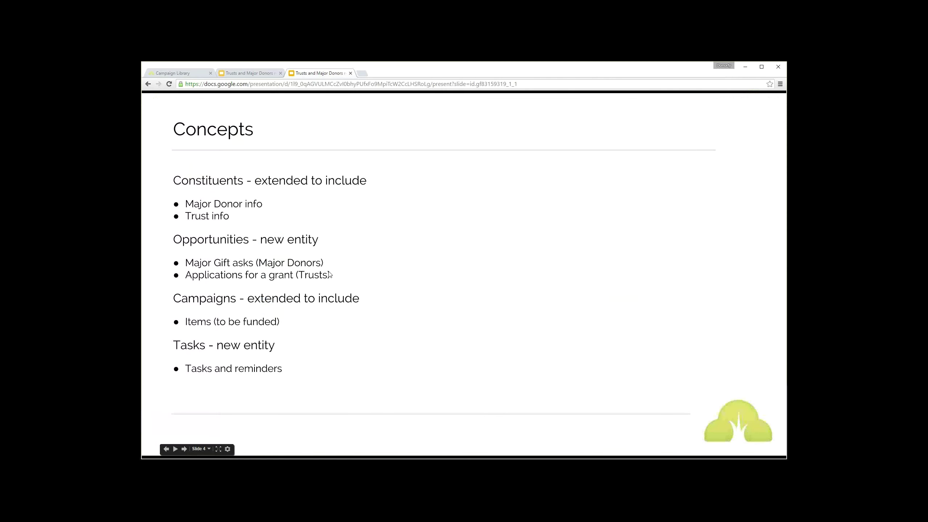
pyautogui.click(183, 77)
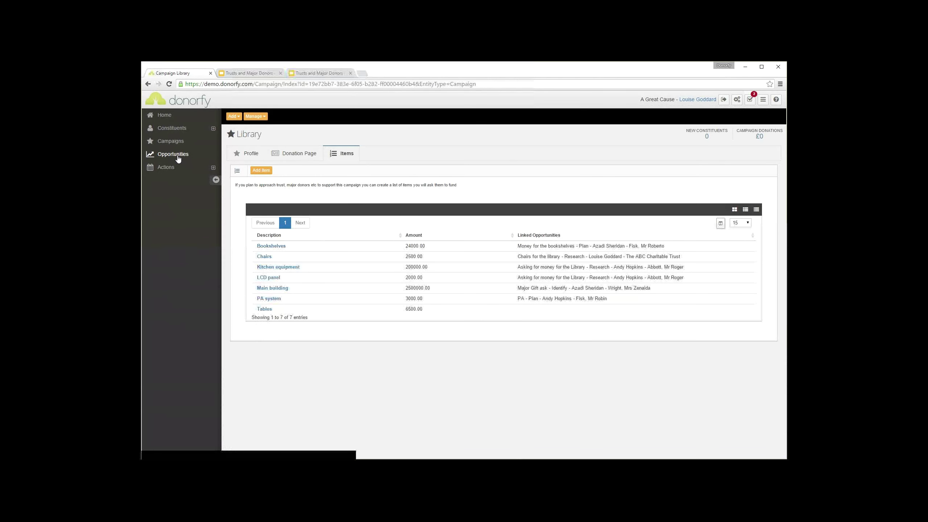
pyautogui.click(175, 155)
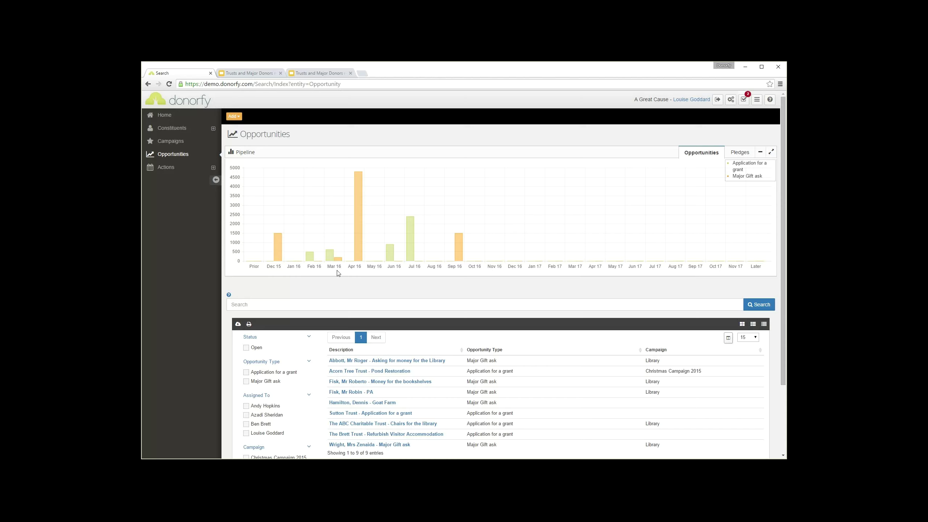
# Examine the opportunities pipeline chart together with the search, filters and list of opportunities below it
pyautogui.scroll(-2, 515, 301)
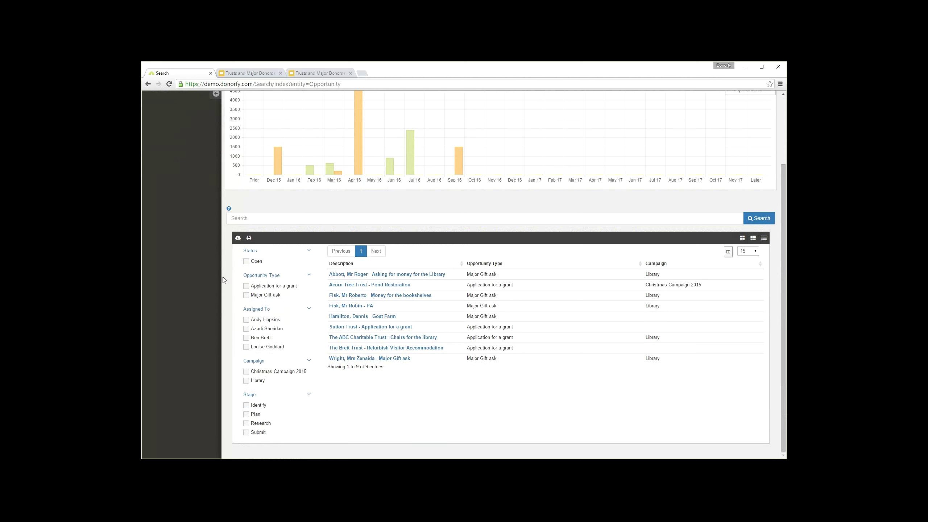
pyautogui.click(245, 218)
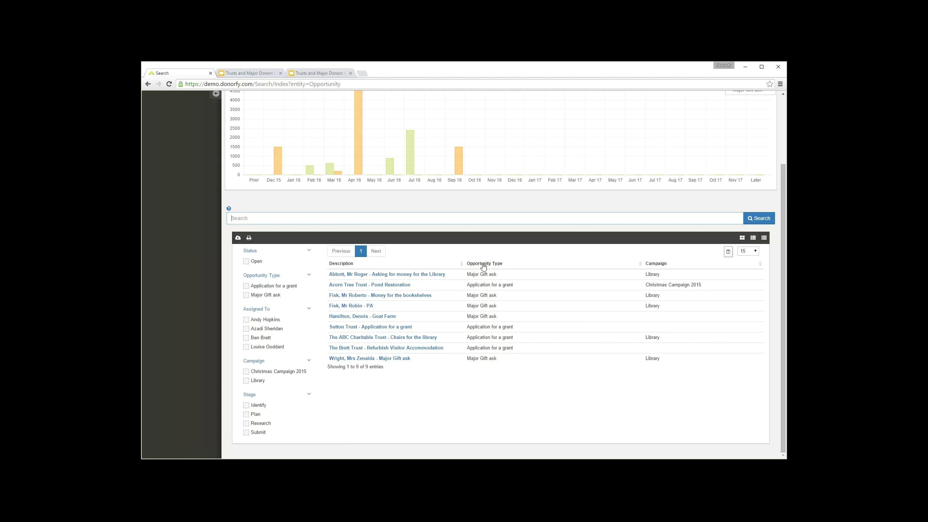
pyautogui.scroll(3, 419, 213)
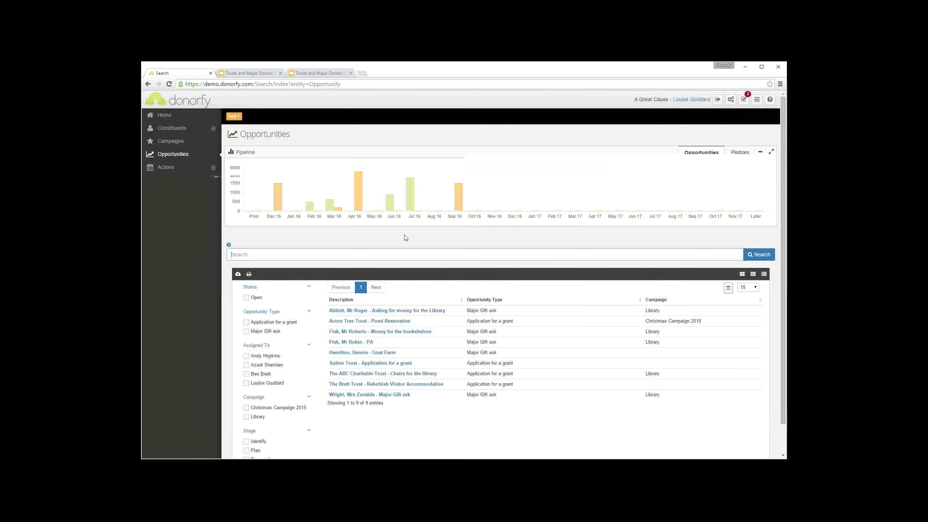
pyautogui.moveTo(364, 235)
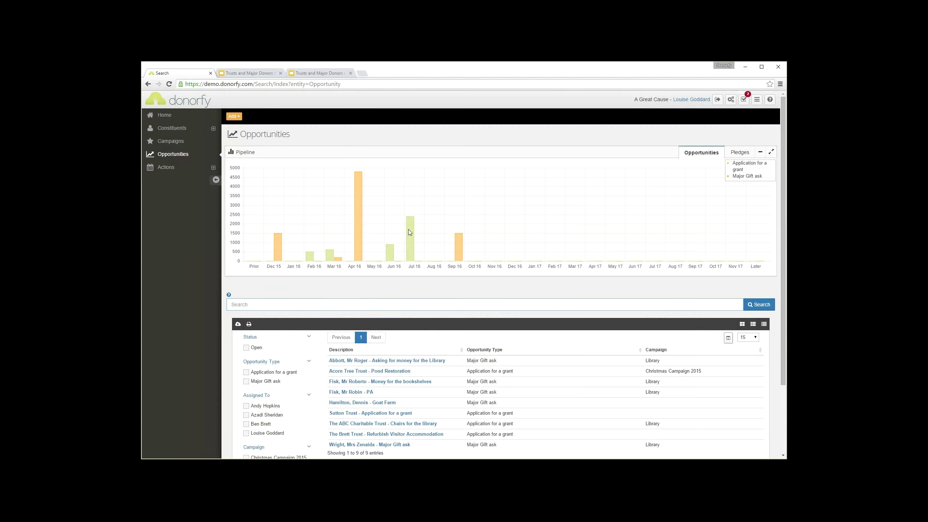
pyautogui.moveTo(409, 229)
pyautogui.scroll(-2, 480, 282)
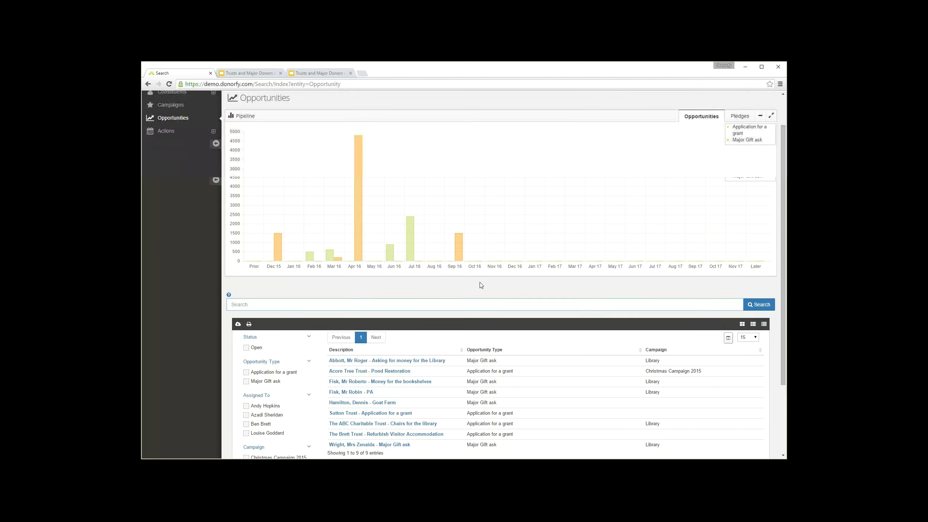
pyautogui.scroll(2, 479, 283)
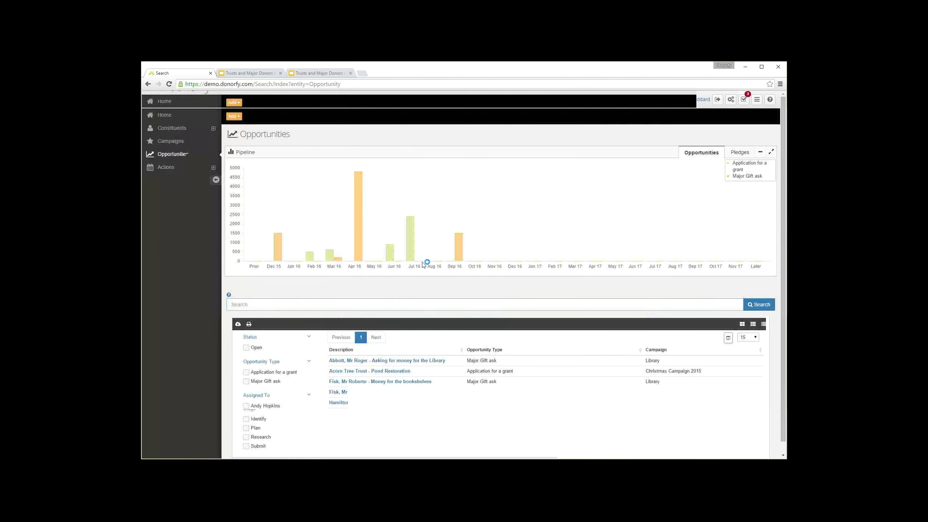
# Start a new Major Gift ask and link it to the major donor found by a surname search
pyautogui.click(234, 116)
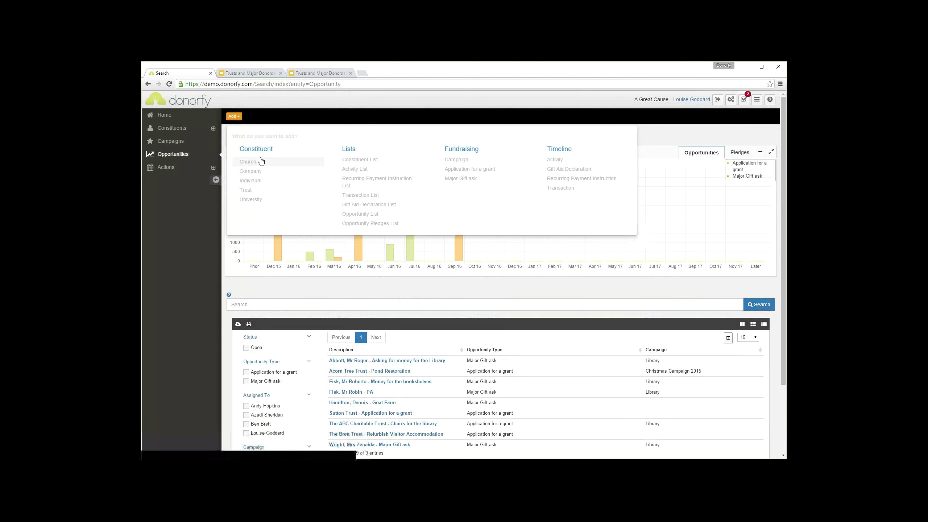
pyautogui.click(463, 181)
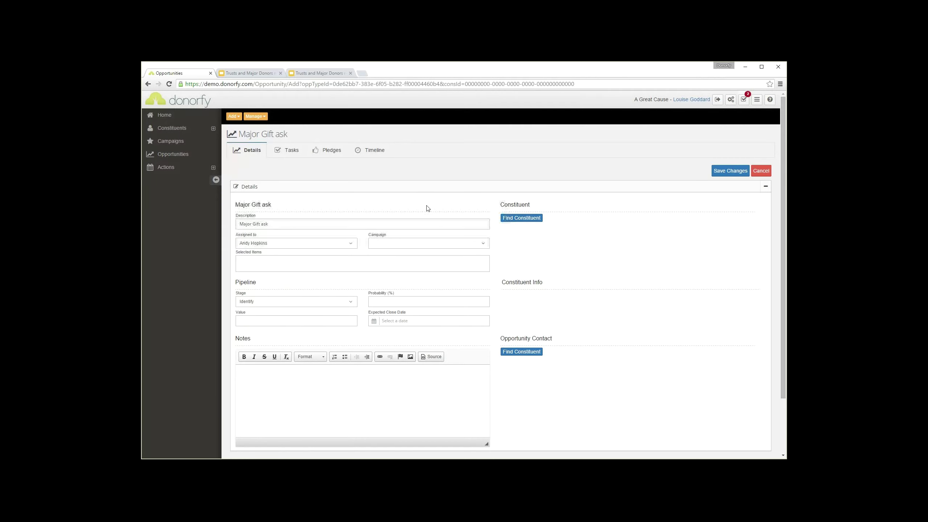
pyautogui.click(527, 221)
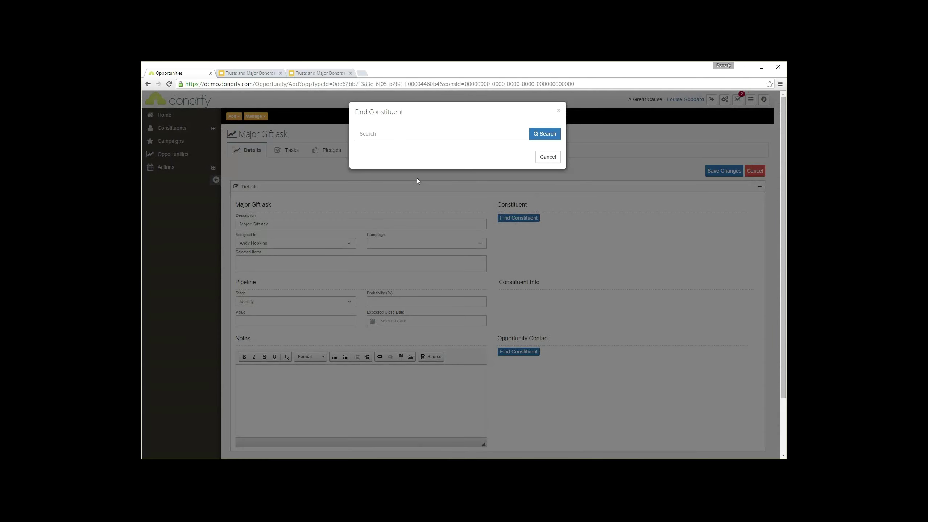
pyautogui.click(391, 137)
pyautogui.write('a')
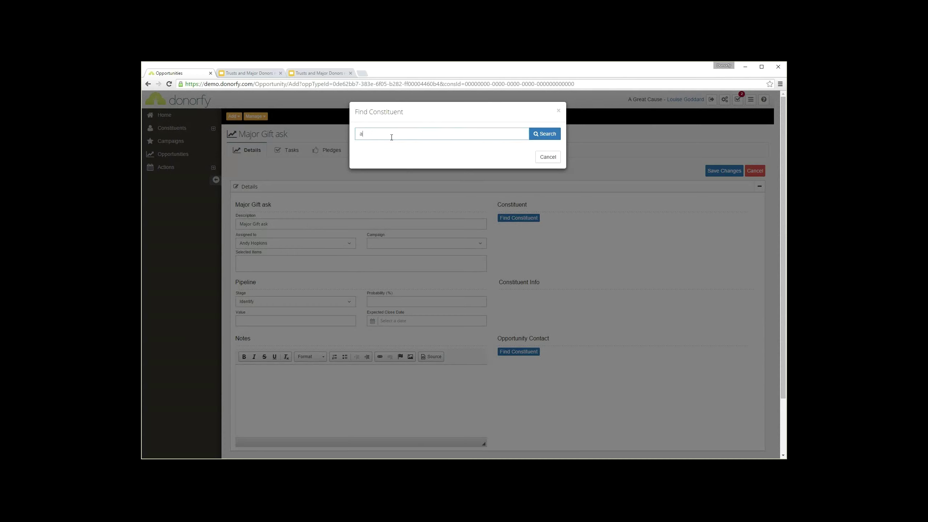
pyautogui.write('bbott')
pyautogui.press('Return')
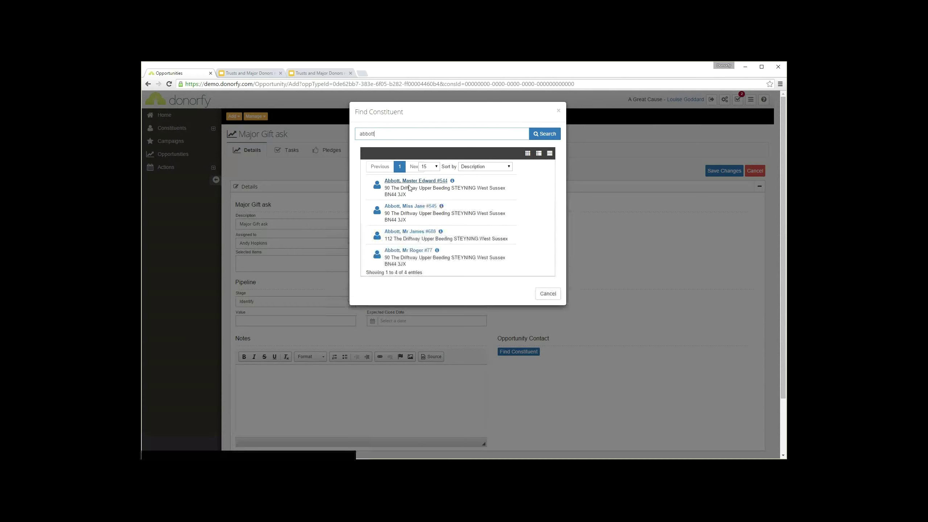
pyautogui.click(406, 251)
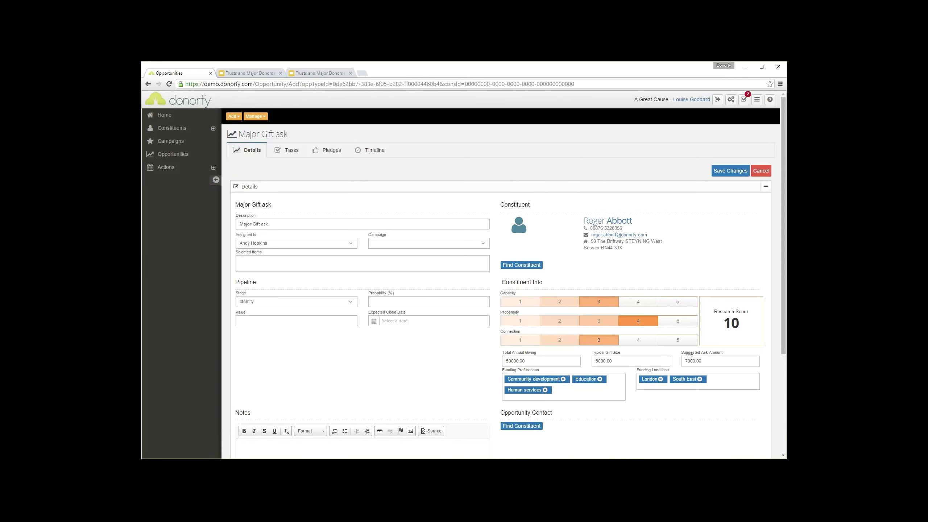
# Raise the donor's Connection rating to 4 and set the ask's description to "Funding for the new Library"
pyautogui.click(650, 340)
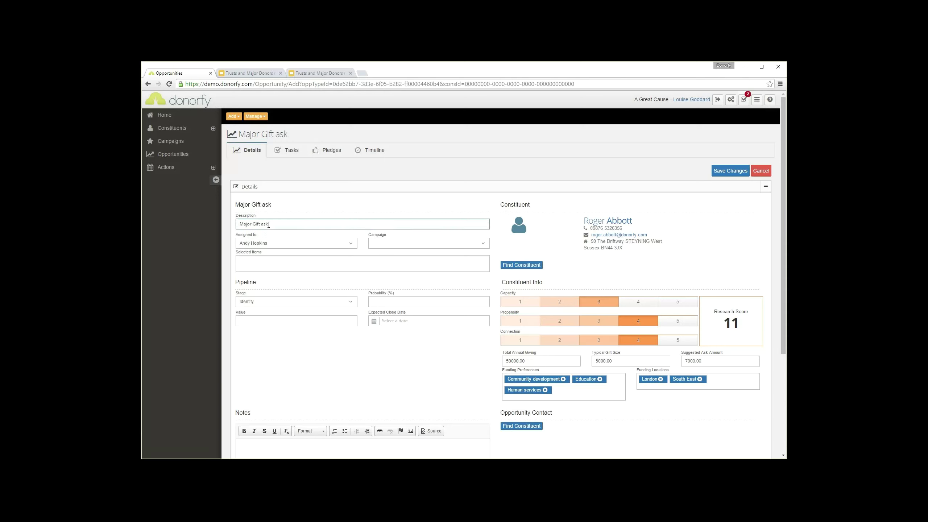
pyautogui.moveTo(269, 224); pyautogui.dragTo(203, 222)
pyautogui.write('F')
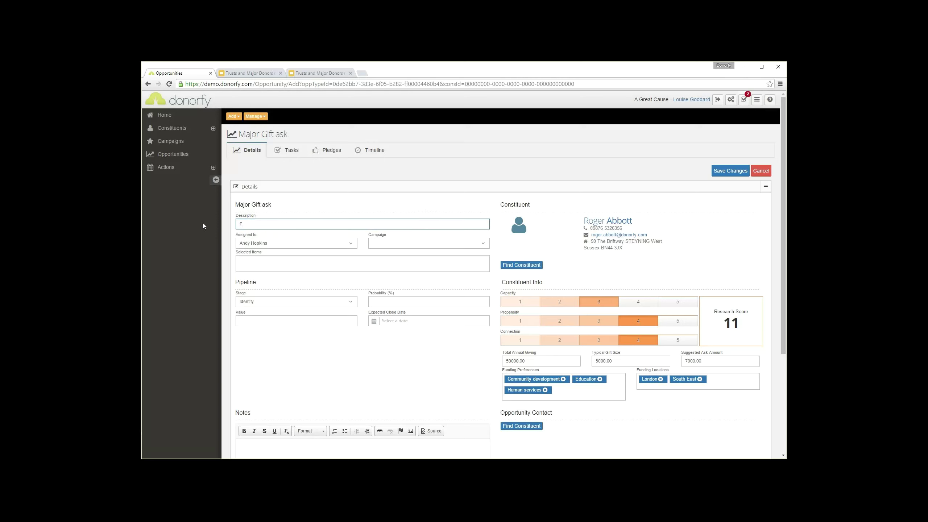
pyautogui.write('unding for the new Library')
# Assign the Major Gift ask to the signed-in staff member and set its campaign to Library
pyautogui.click(247, 246)
pyautogui.scroll(-5, 306, 320)
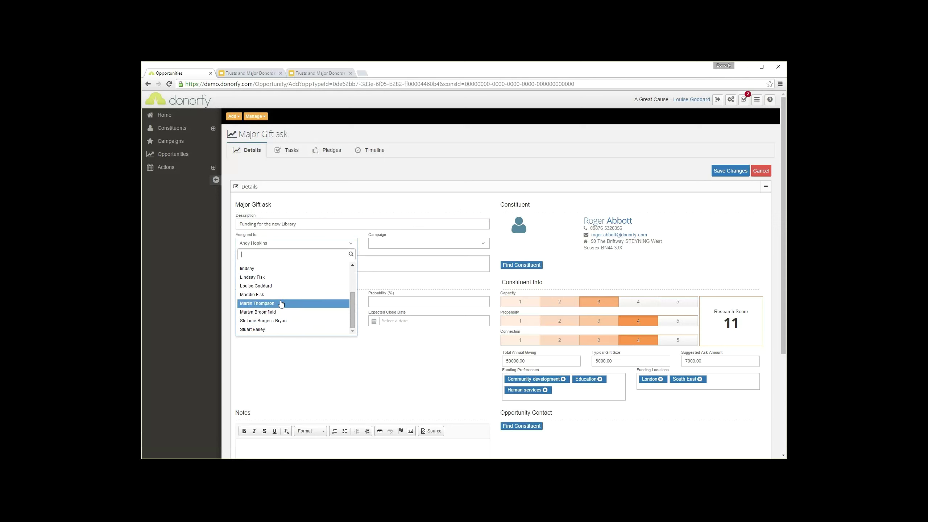
pyautogui.click(268, 285)
pyautogui.click(464, 302)
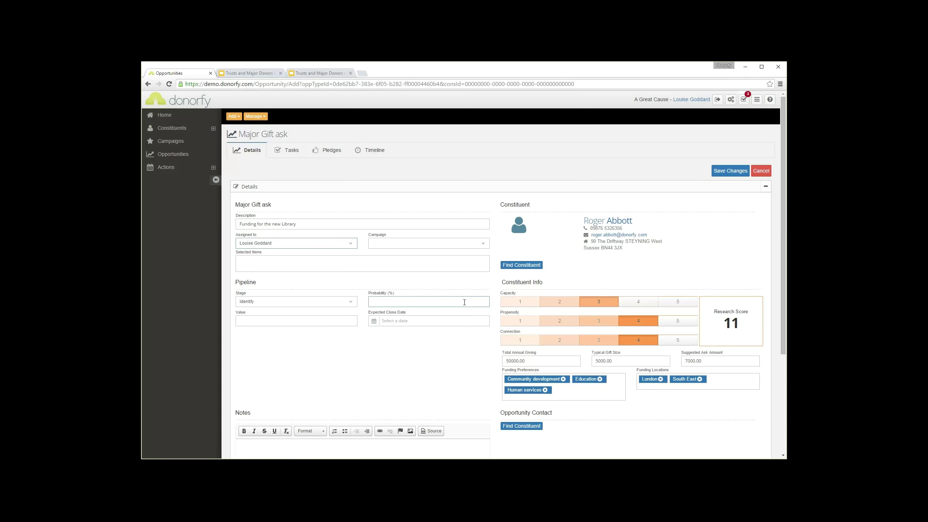
pyautogui.click(435, 279)
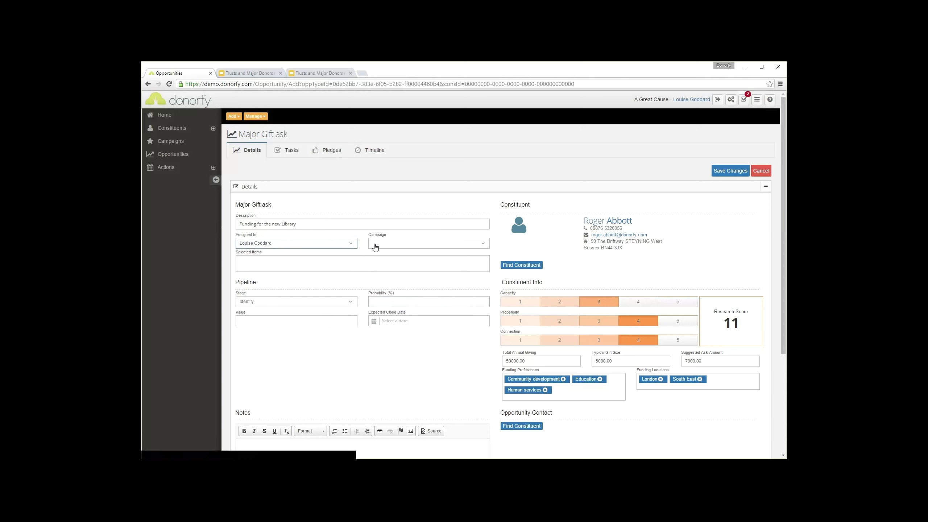
pyautogui.click(412, 243)
pyautogui.scroll(-3, 387, 307)
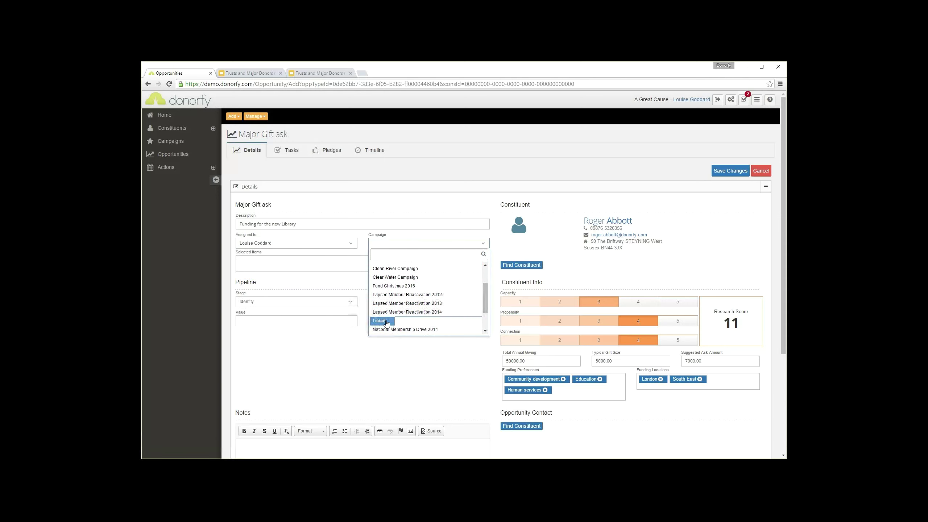
pyautogui.click(389, 321)
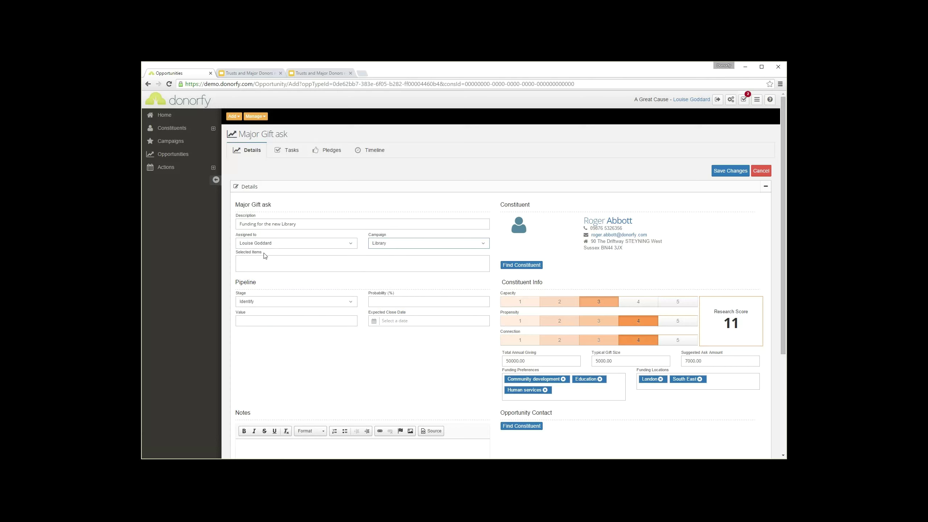
# Add the PA system and Bookshelves items to the Major Gift ask's selected items
pyautogui.click(271, 264)
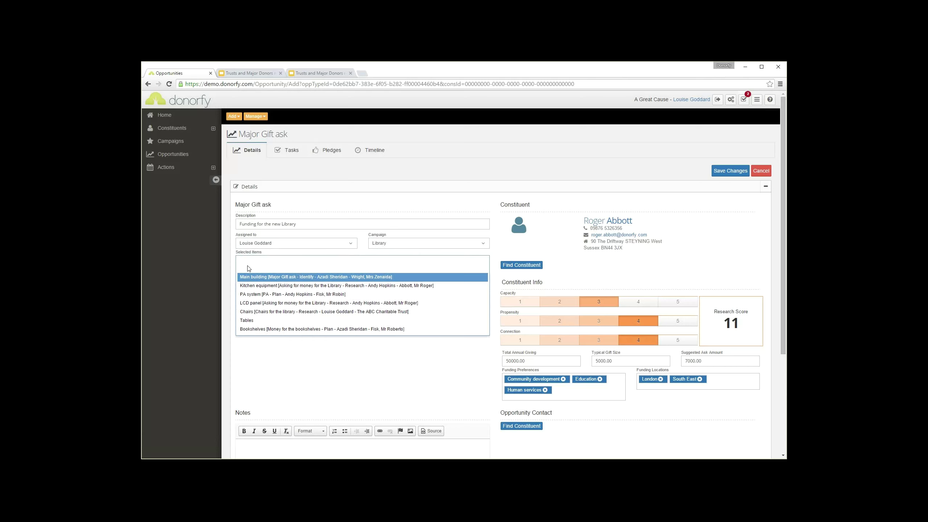
pyautogui.click(253, 293)
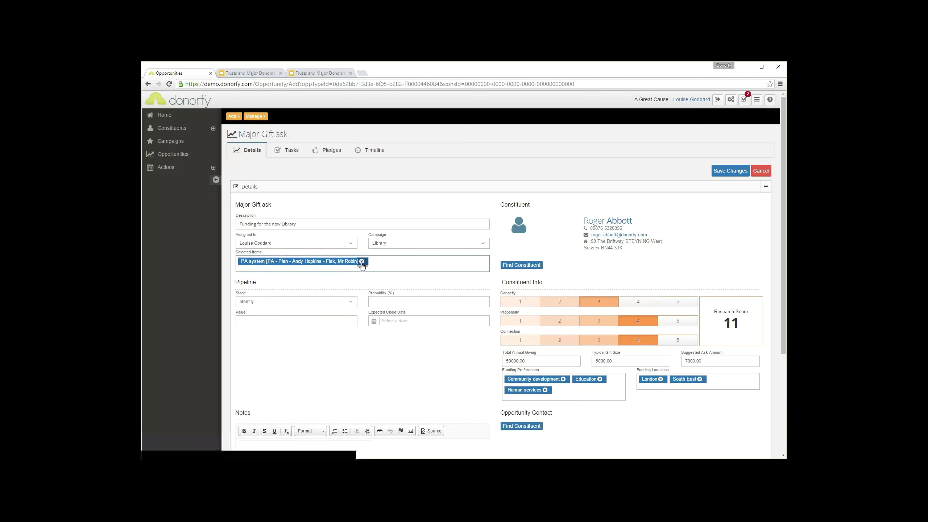
pyautogui.press('Down')
pyautogui.press('Down')
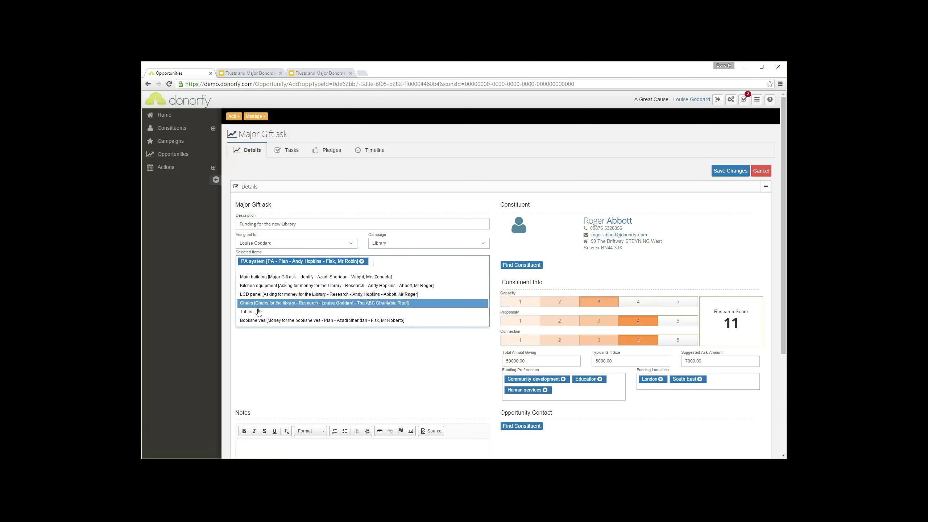
pyautogui.click(259, 320)
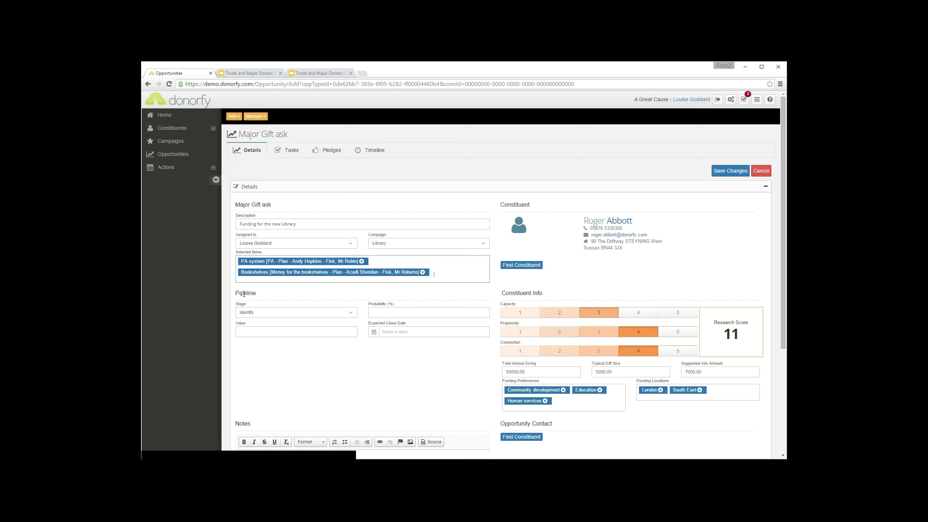
# Set the ask's pipeline stage to Ask, its probability to 40% and its value to 7000
pyautogui.moveTo(240, 293); pyautogui.dragTo(266, 295)
pyautogui.click(266, 296)
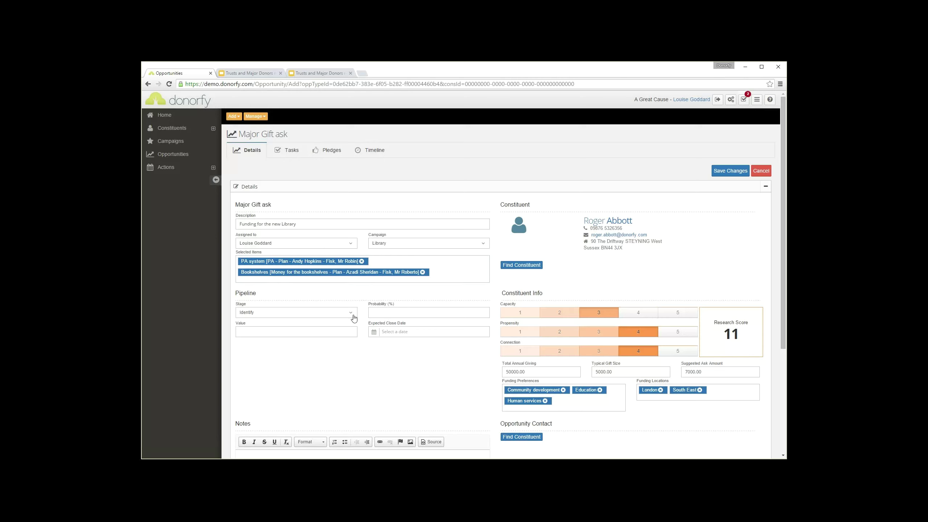
pyautogui.click(284, 315)
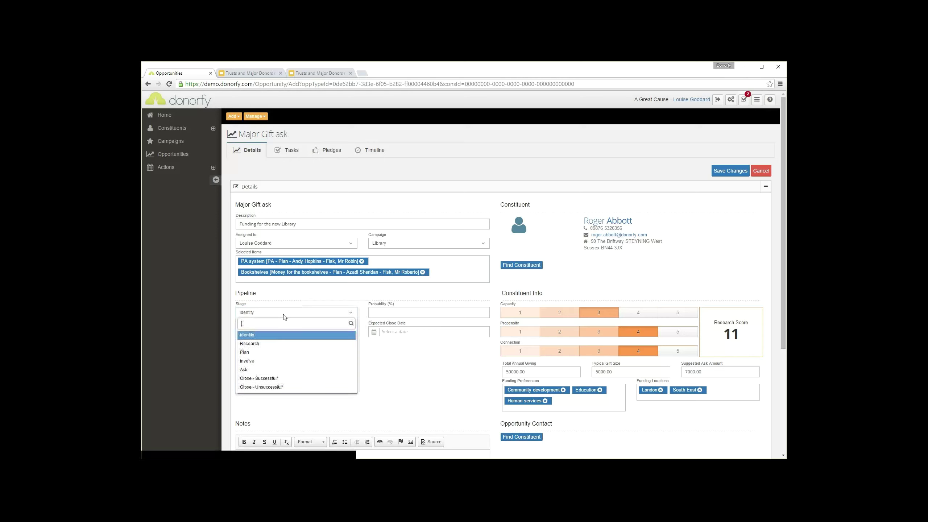
pyautogui.click(245, 370)
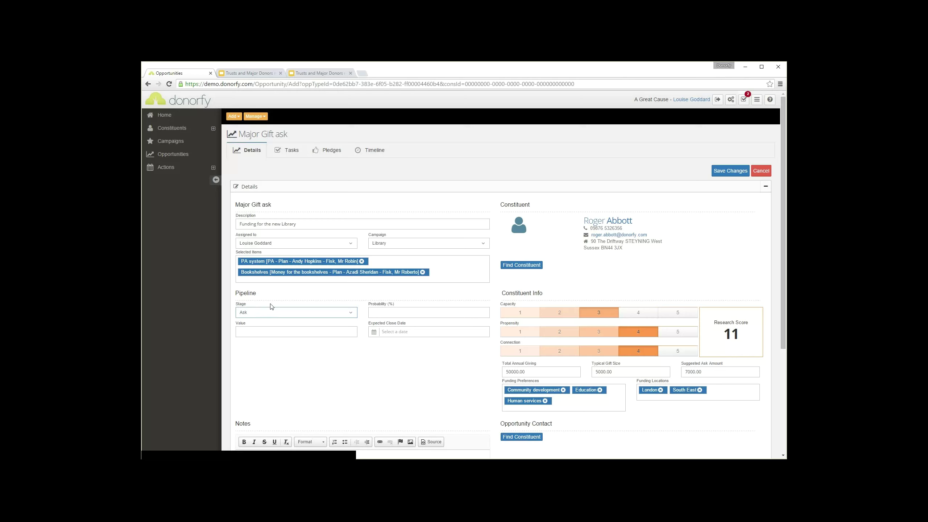
pyautogui.click(395, 311)
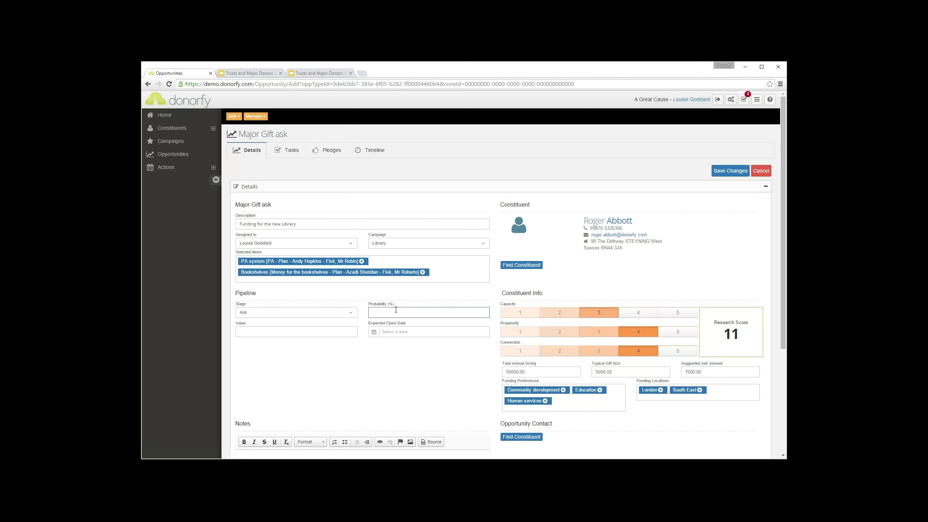
pyautogui.press('Tab')
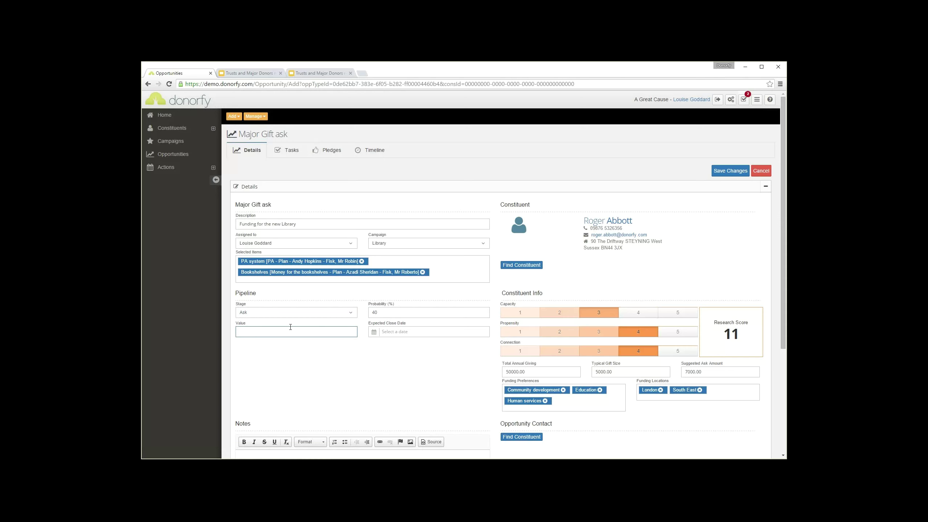
pyautogui.write('7000')
pyautogui.press('Tab')
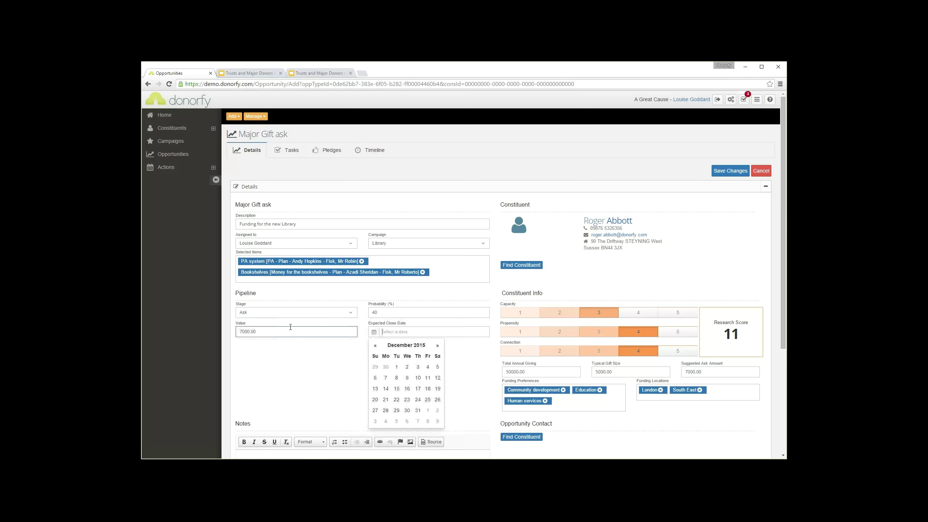
# Set the ask's expected close date to 30/06/2016
pyautogui.click(436, 345)
pyautogui.click(436, 345)
pyautogui.click(437, 345)
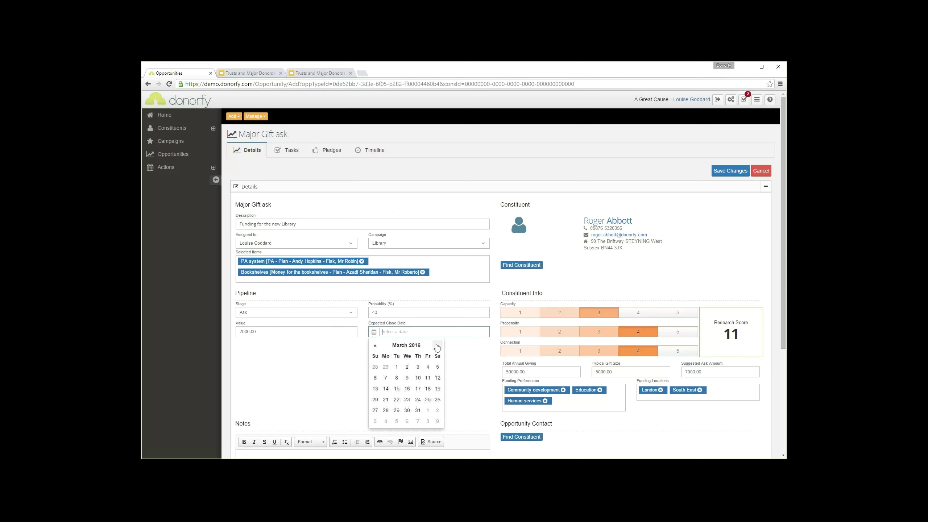
pyautogui.click(436, 345)
pyautogui.click(437, 345)
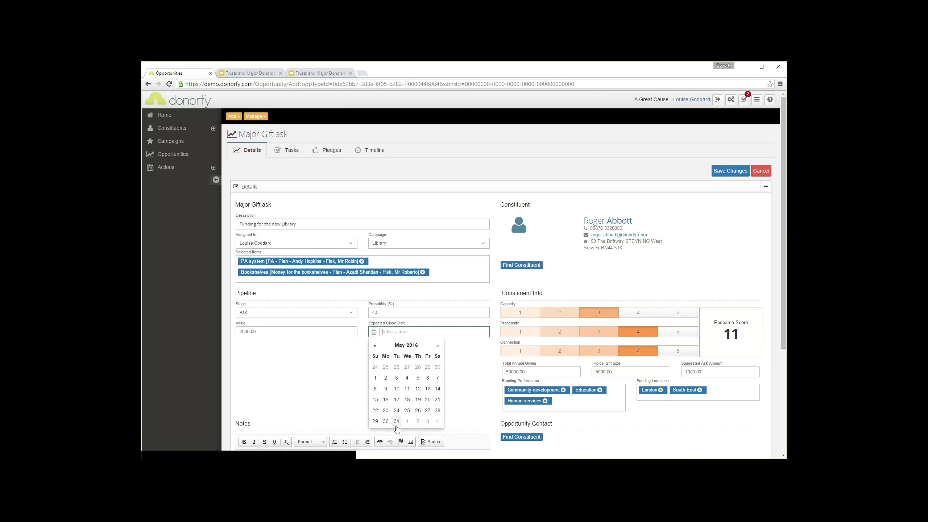
pyautogui.click(436, 346)
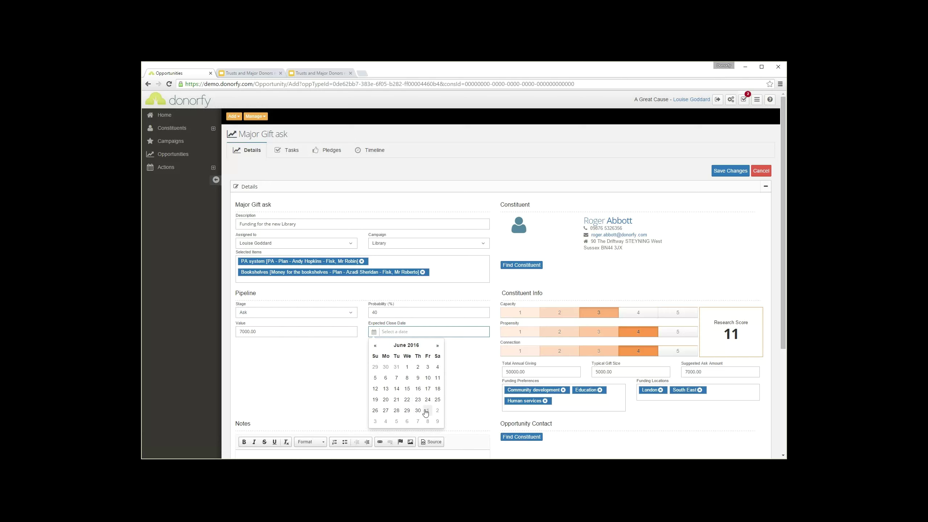
pyautogui.click(417, 410)
pyautogui.click(469, 394)
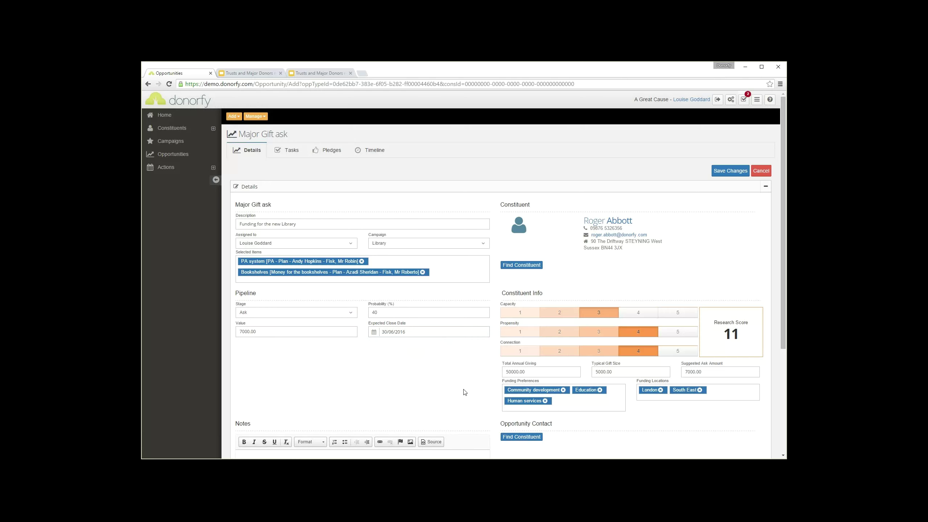
# Enter the filler text "nwrpjwfjasfjasfpijasfpiashf" in the ask's notes
pyautogui.scroll(-2, 464, 392)
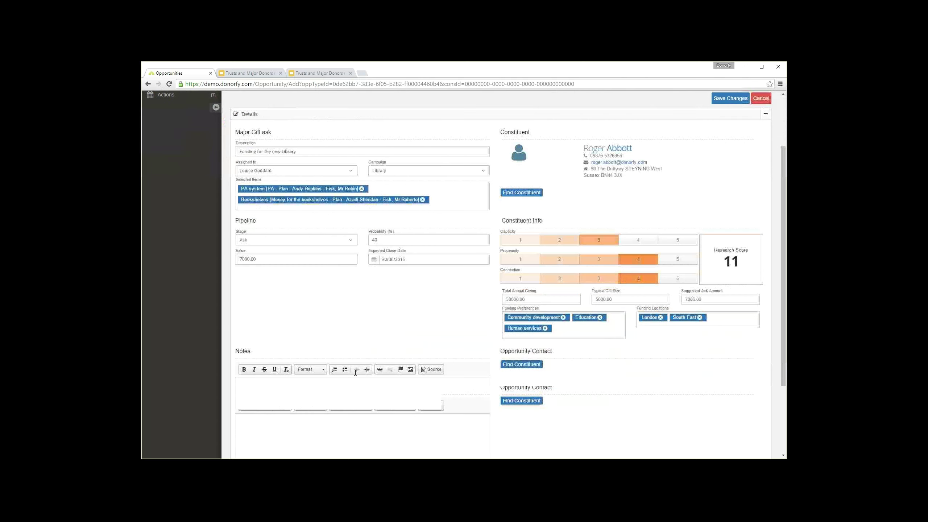
pyautogui.scroll(-1, 355, 372)
pyautogui.click(355, 372)
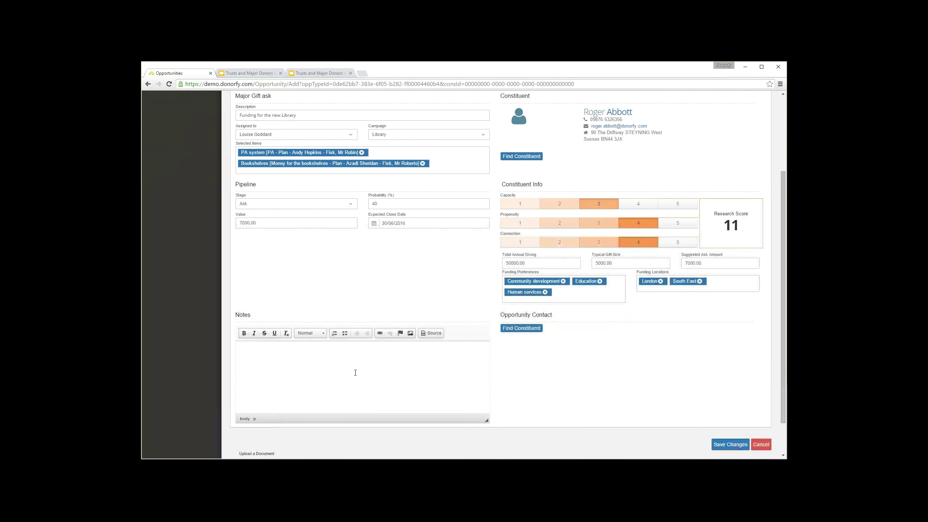
pyautogui.write('nwrpjwfjasfjasfpijasfpiashf')
pyautogui.scroll(-1, 398, 344)
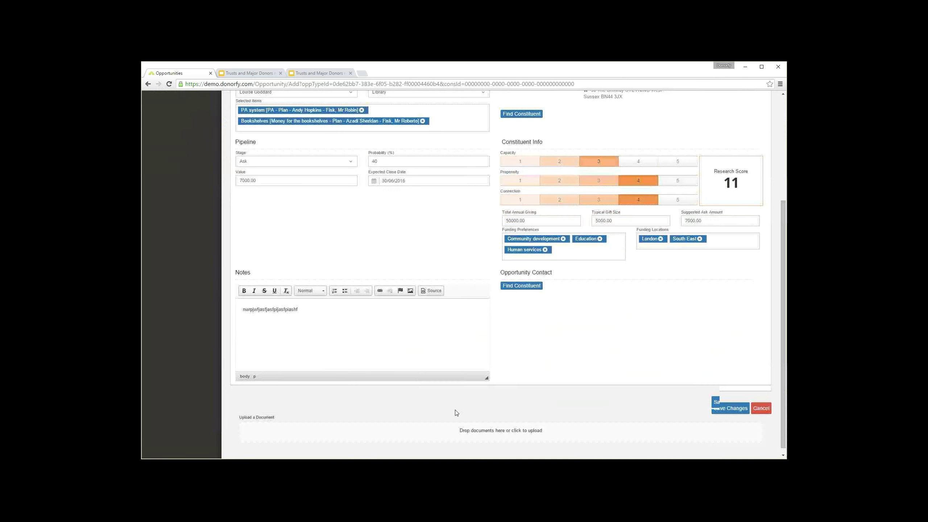
pyautogui.click(482, 426)
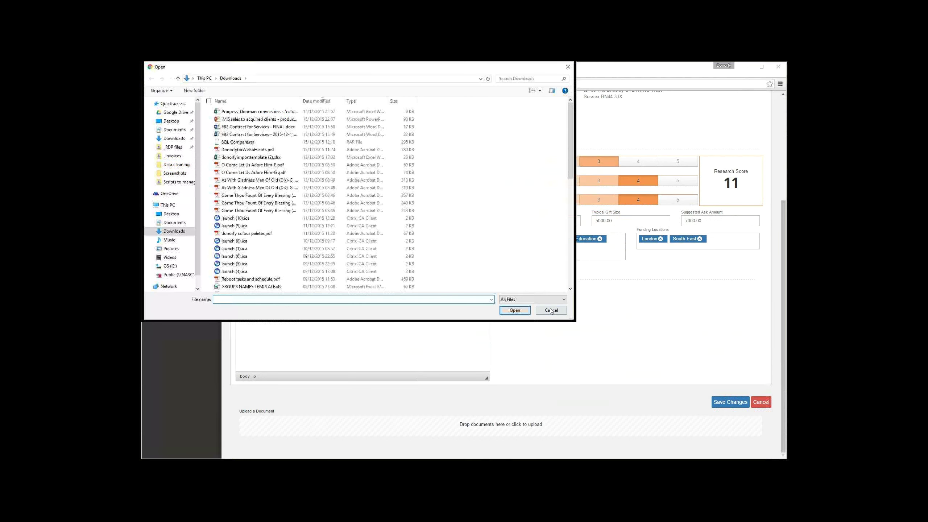
pyautogui.press('Escape')
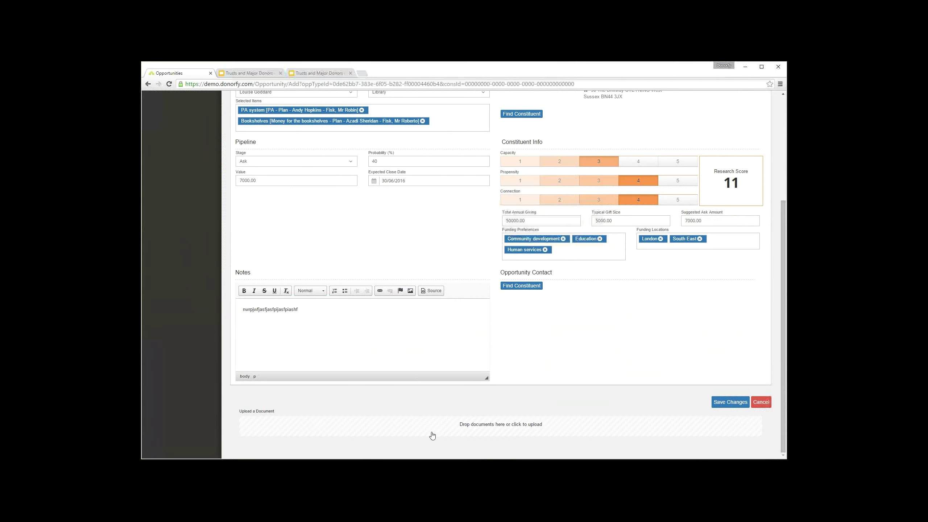
pyautogui.scroll(3, 469, 266)
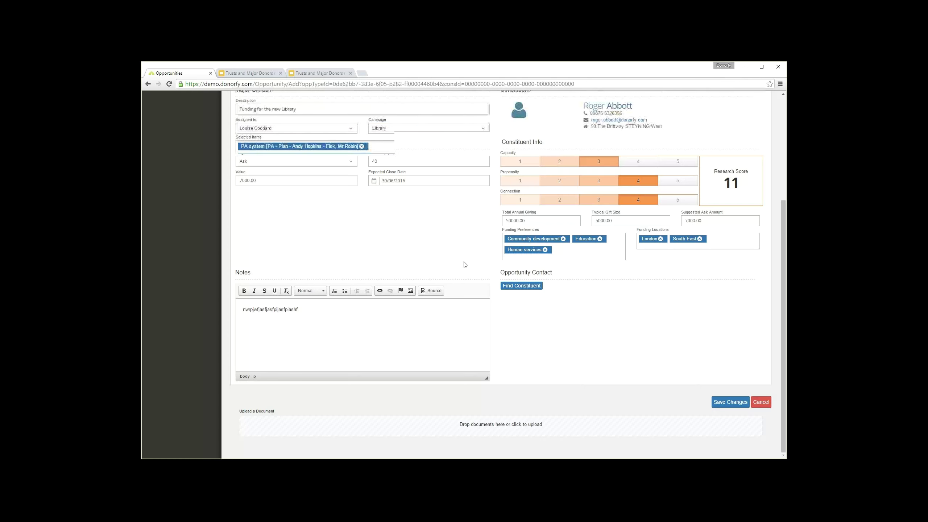
pyautogui.scroll(3, 469, 266)
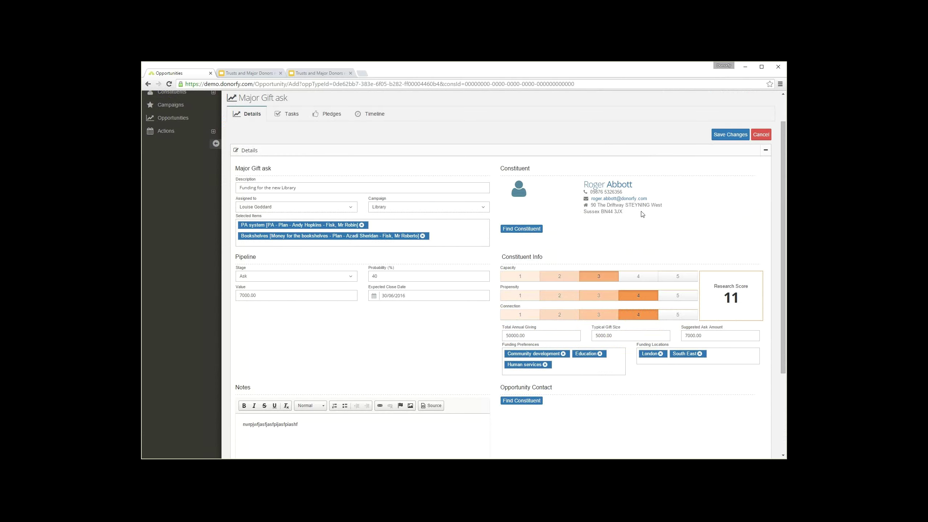
# Set the opportunity contact to a constituent found by a surname search
pyautogui.scroll(-2, 700, 390)
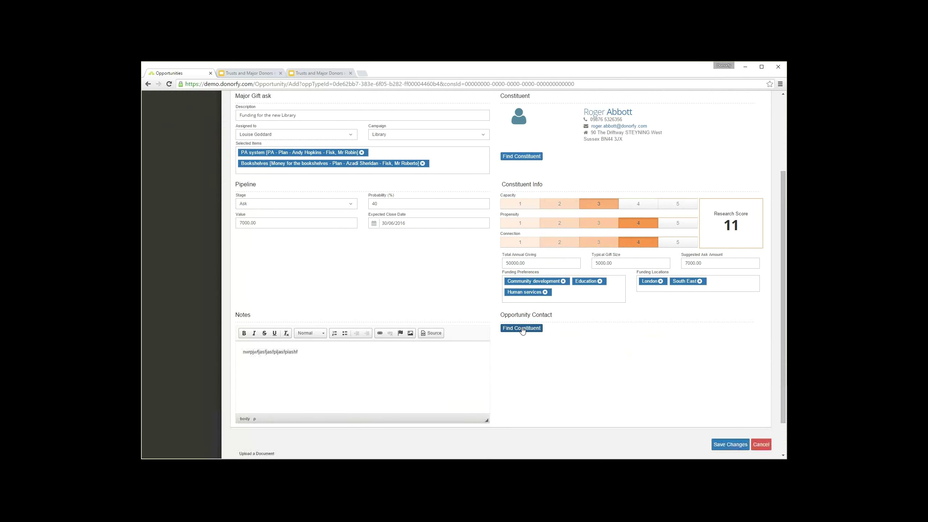
pyautogui.click(522, 329)
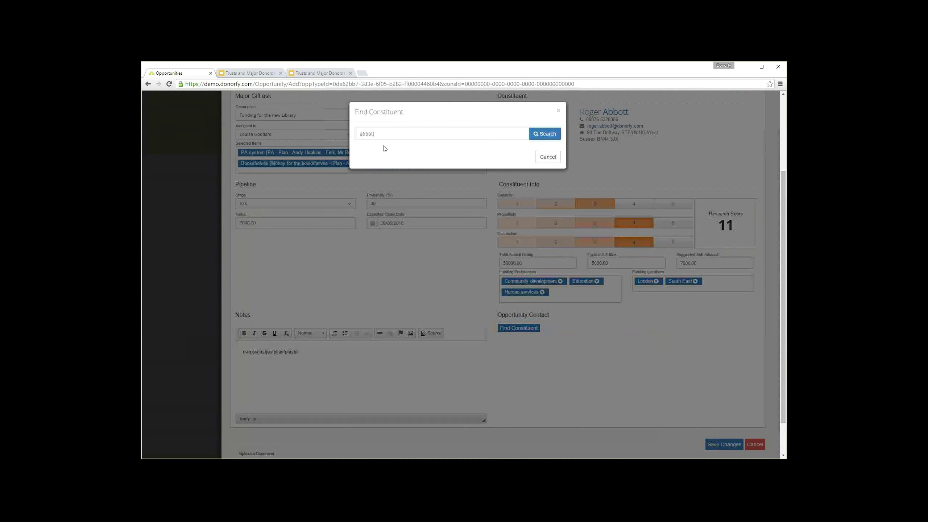
pyautogui.doubleClick(381, 135)
pyautogui.write('jones')
pyautogui.press('Return')
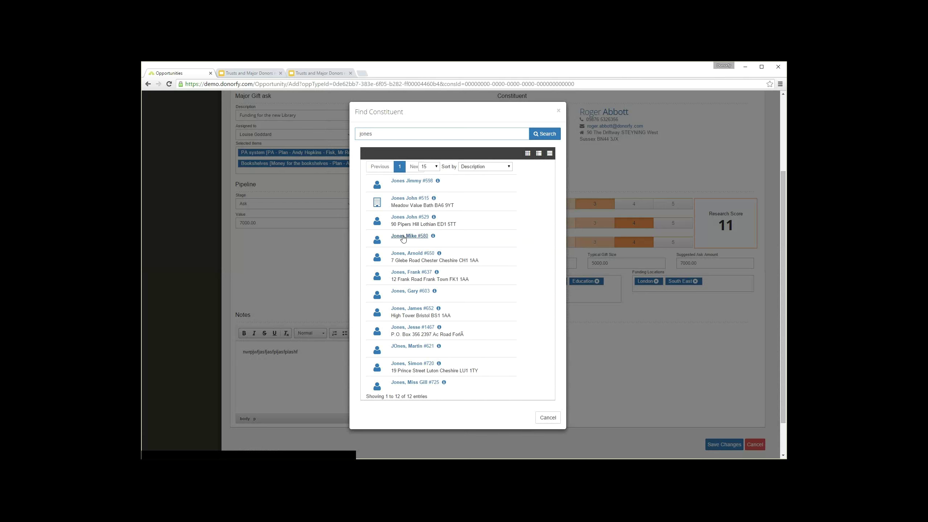
pyautogui.click(403, 237)
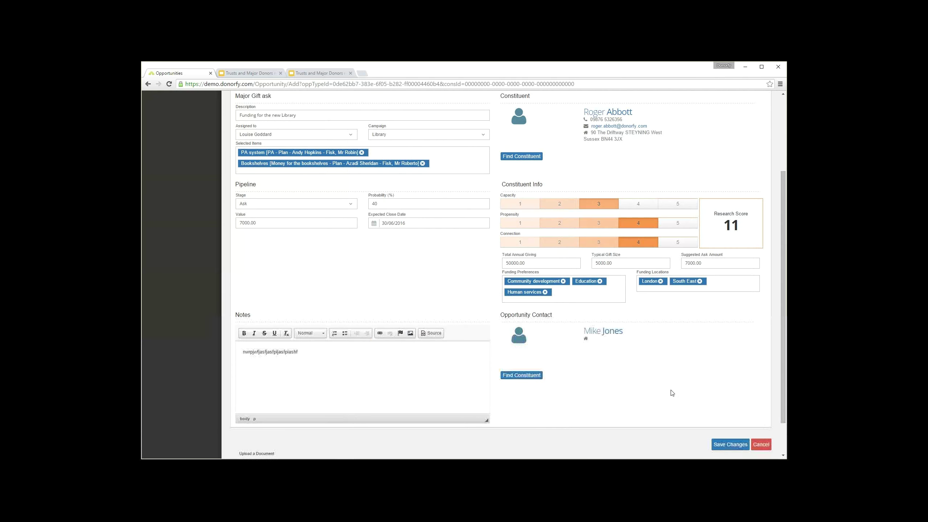
# Save the completed Major Gift ask
pyautogui.scroll(3, 582, 375)
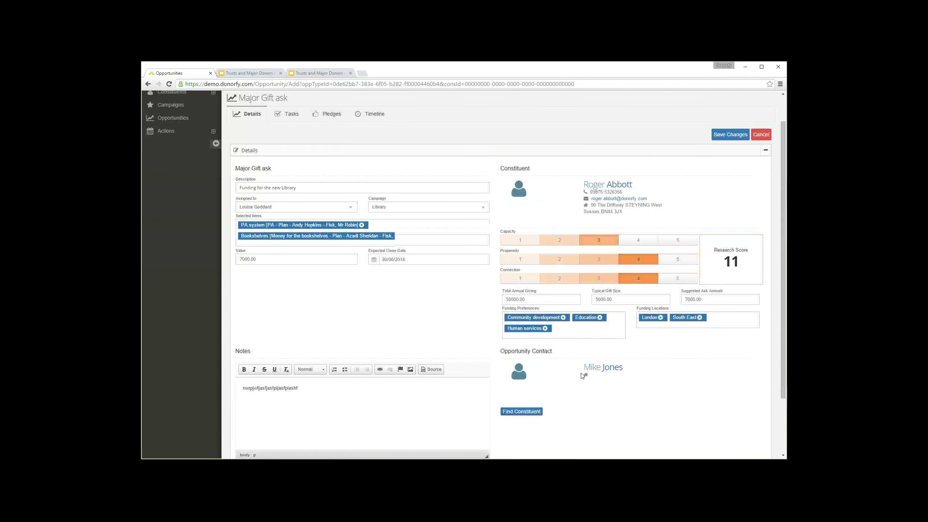
pyautogui.scroll(1, 583, 375)
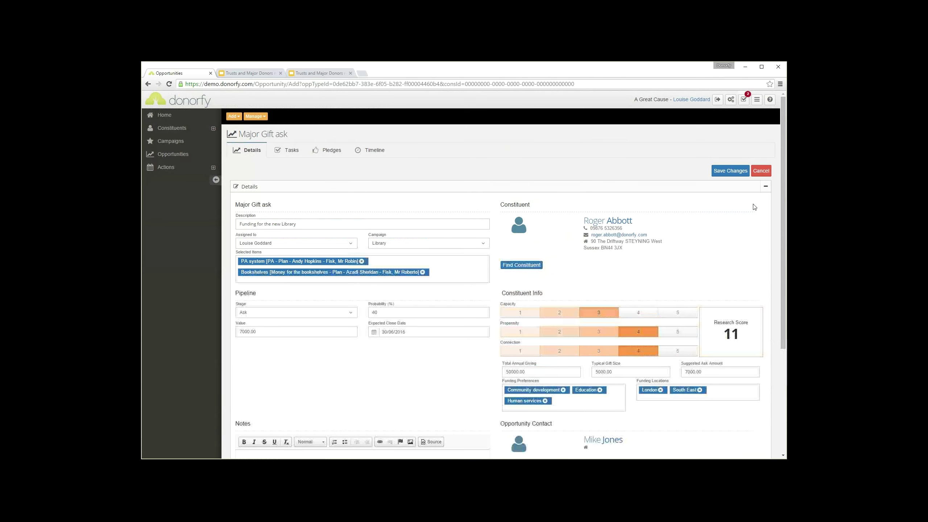
pyautogui.click(729, 170)
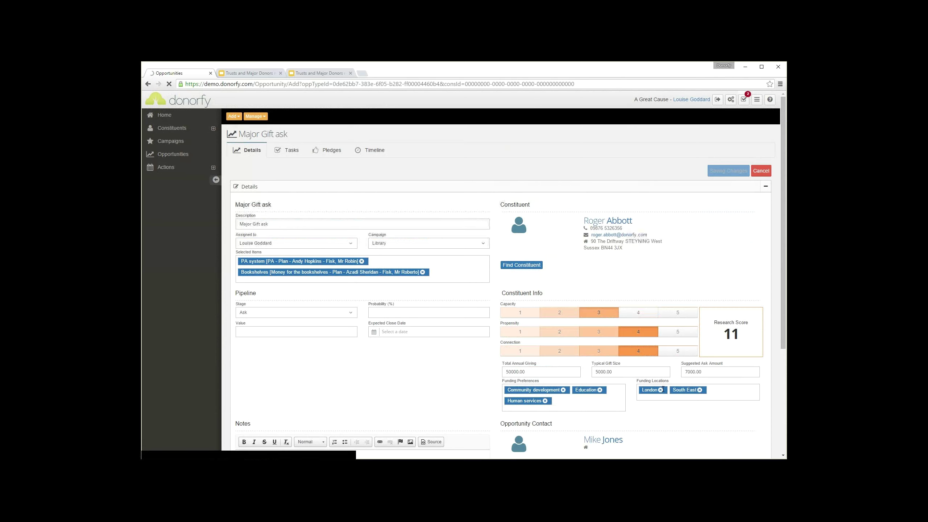
# Start a new task on the saved ask with the details "Call to wish Happy New Year"
pyautogui.click(288, 150)
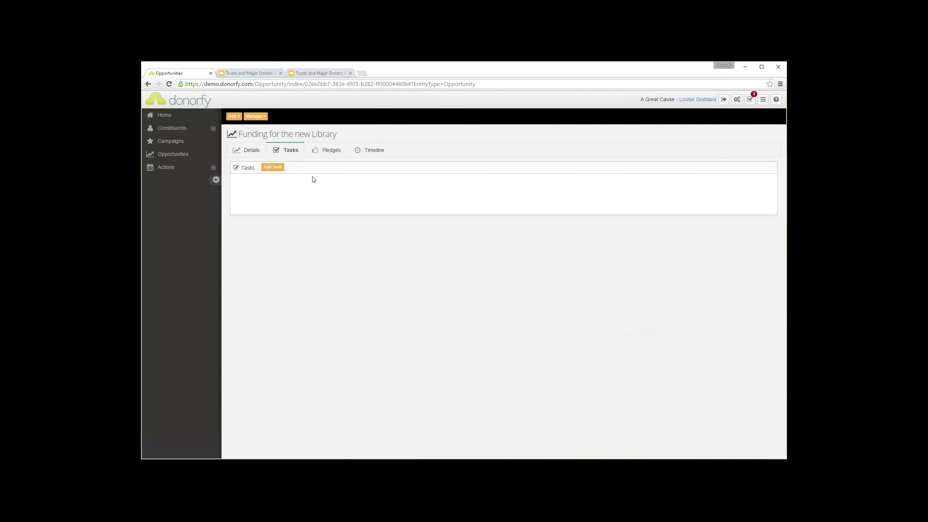
pyautogui.click(275, 170)
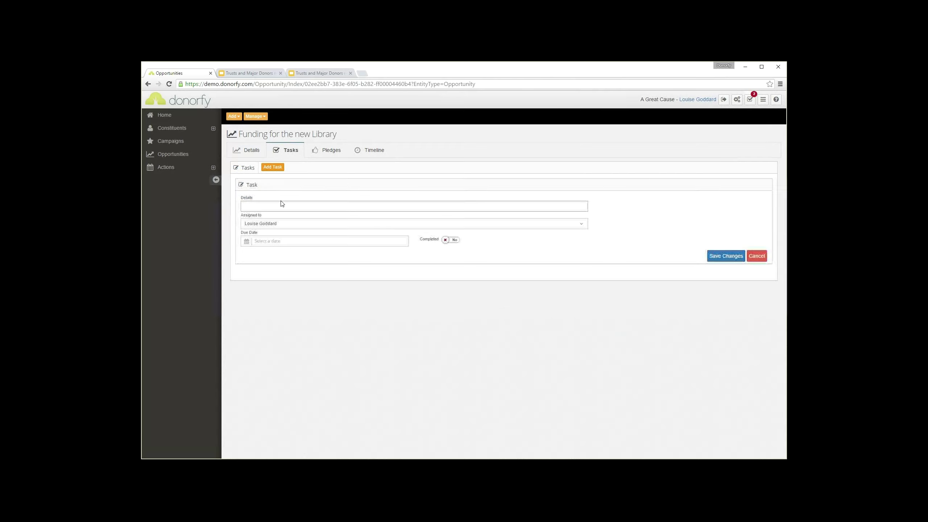
pyautogui.click(273, 206)
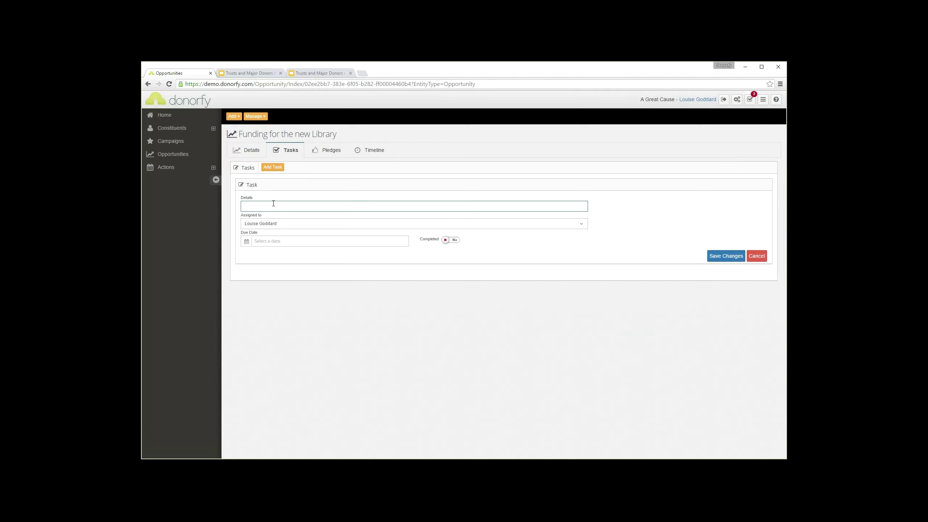
pyautogui.write('Call to wish Happy New Year')
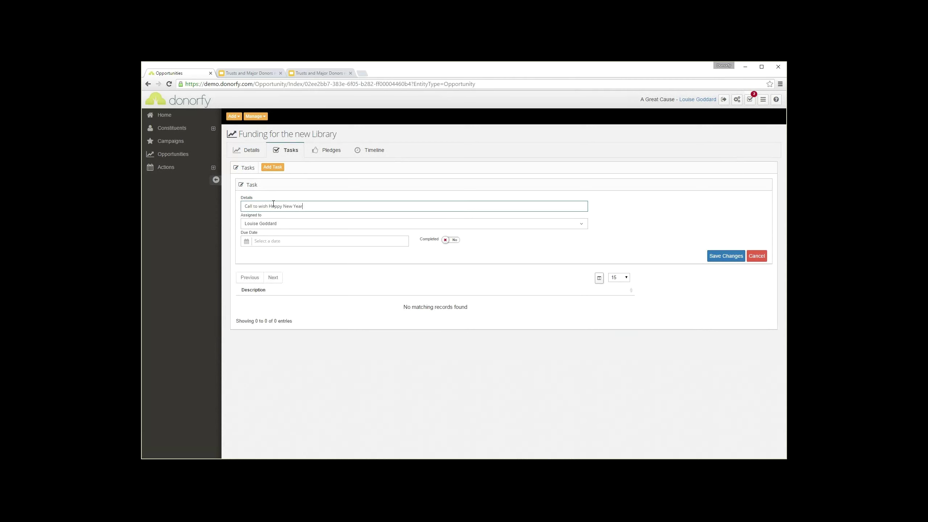
pyautogui.press('Tab')
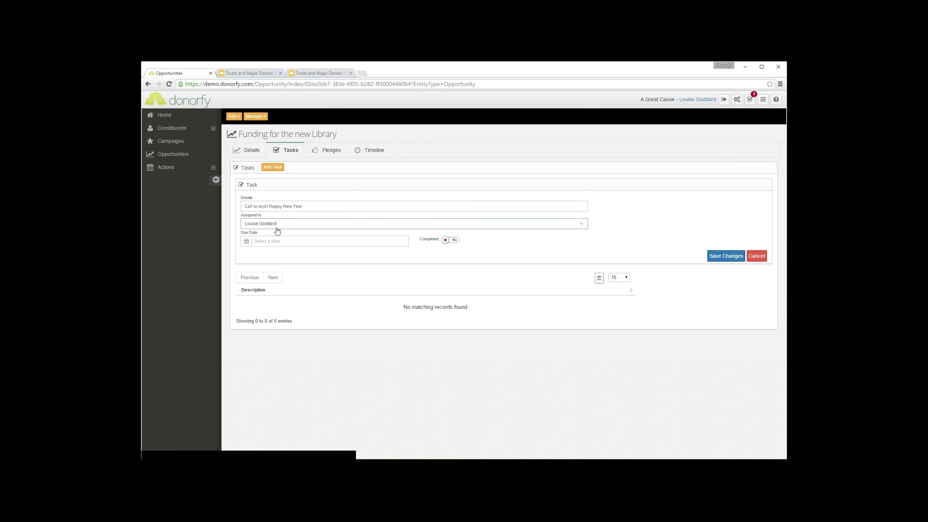
# Set the Happy New Year task's due date to 12/01/2016 and save the task
pyautogui.click(306, 242)
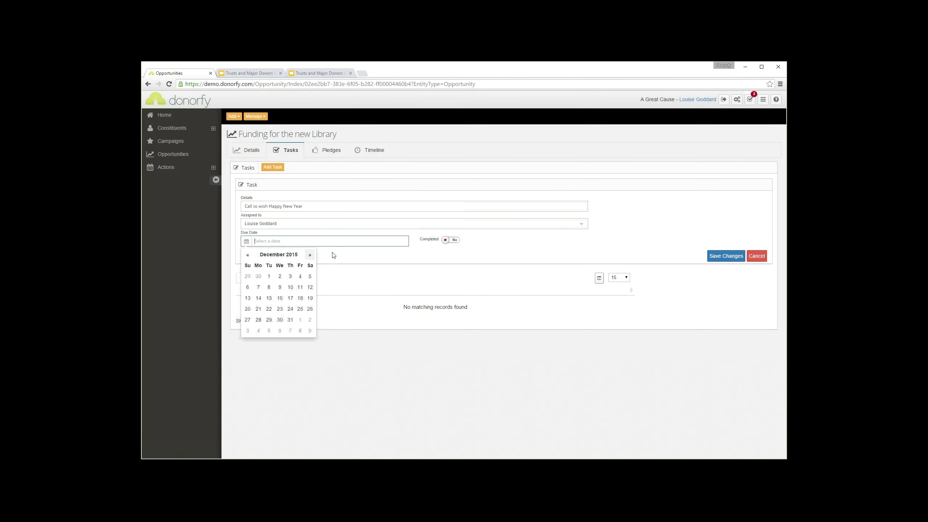
pyautogui.click(309, 255)
pyautogui.click(310, 255)
pyautogui.click(247, 255)
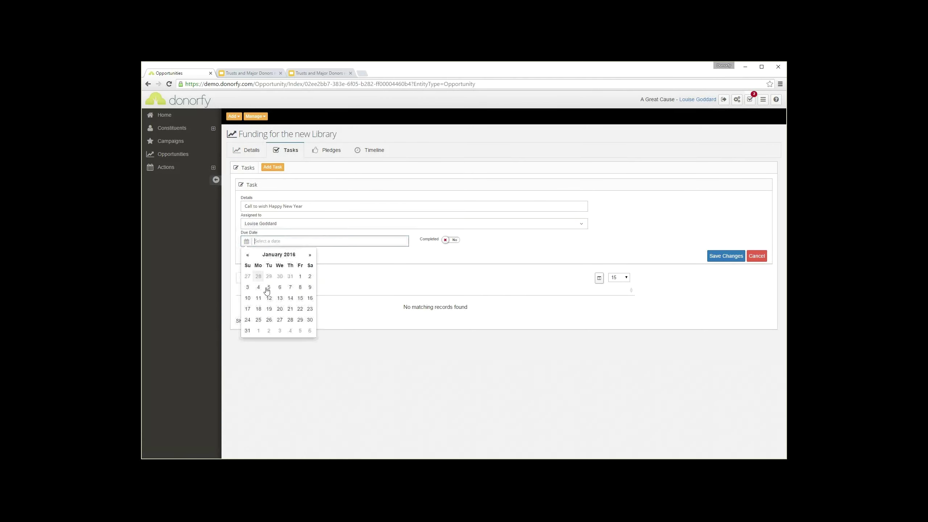
pyautogui.click(269, 298)
pyautogui.click(431, 259)
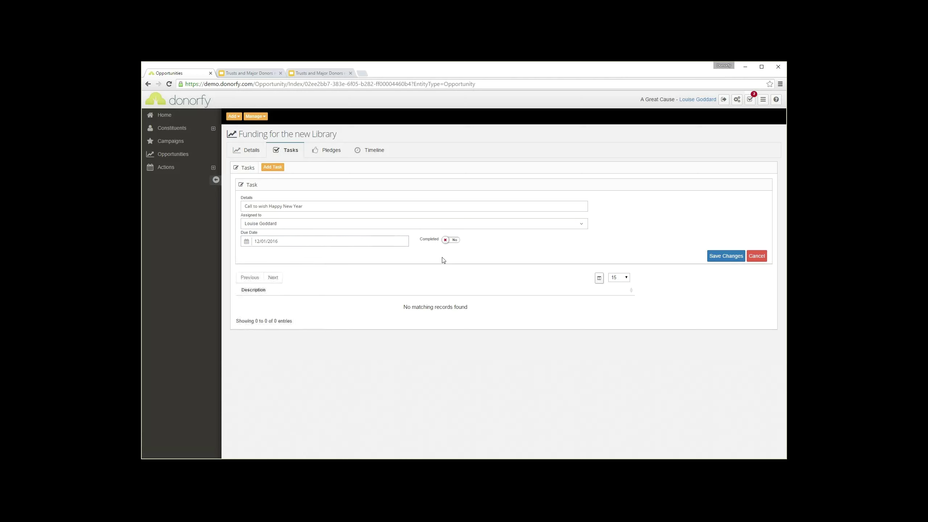
pyautogui.click(727, 258)
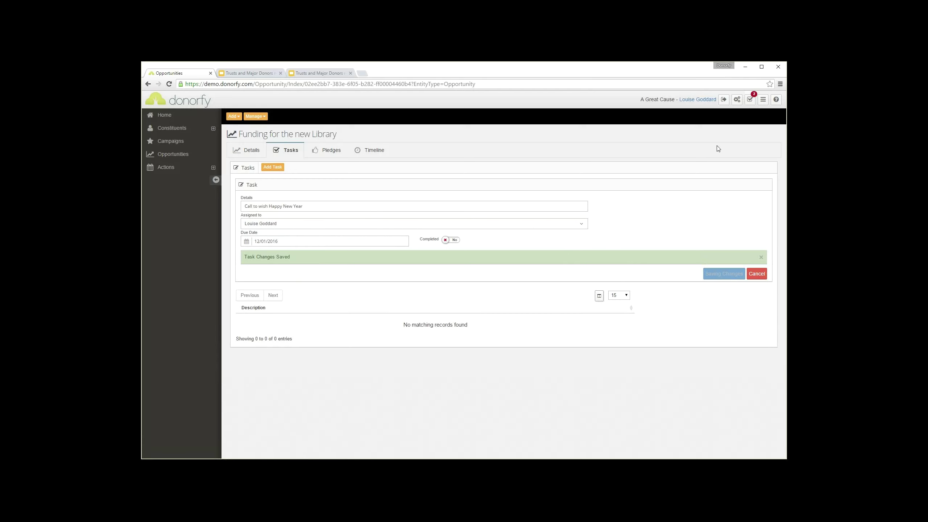
# Review the overdue, today's and future tasks in the personal task list
pyautogui.click(750, 100)
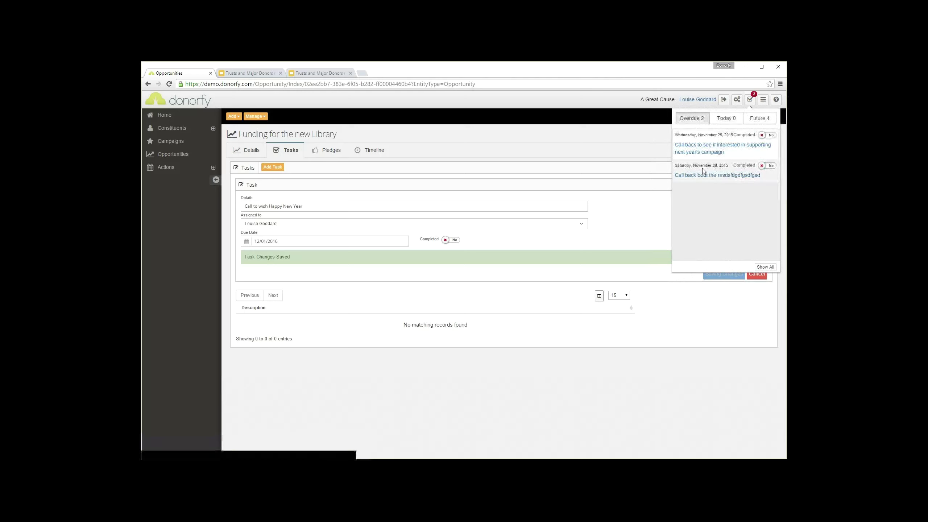
pyautogui.click(722, 121)
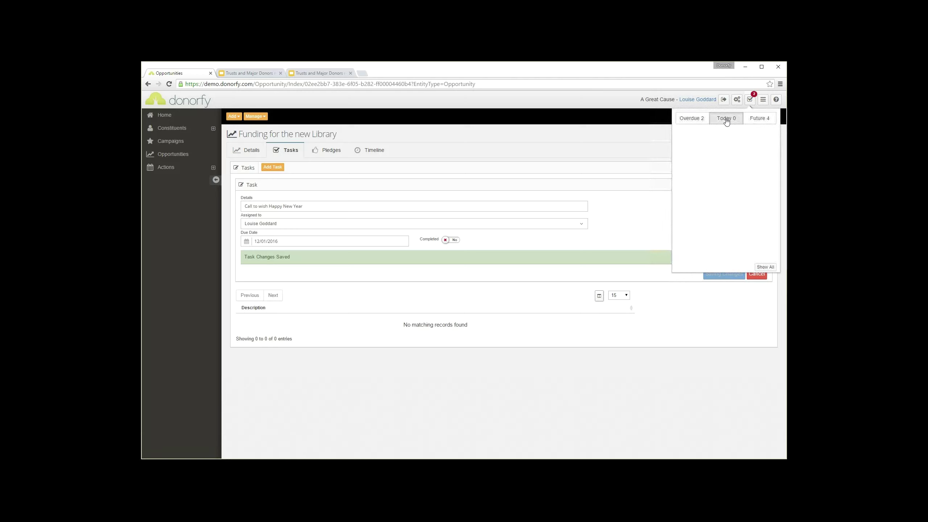
pyautogui.click(756, 121)
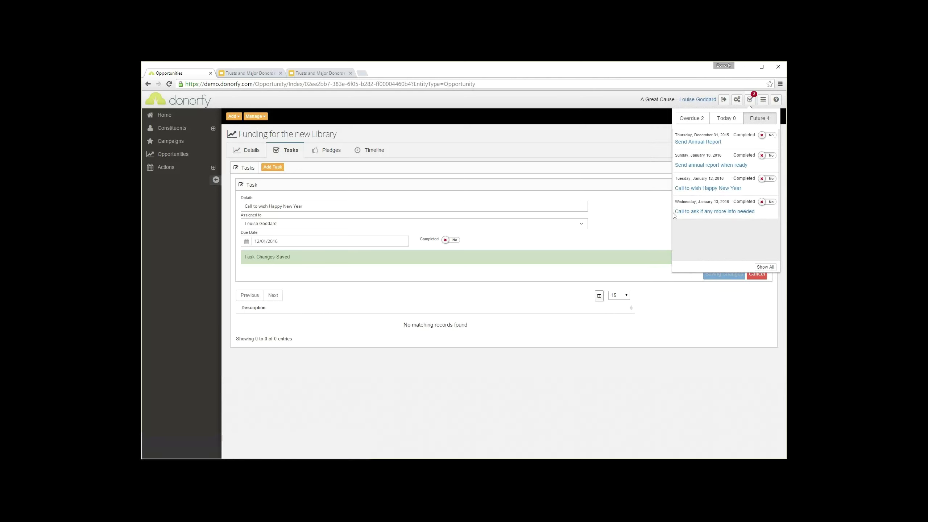
pyautogui.click(510, 274)
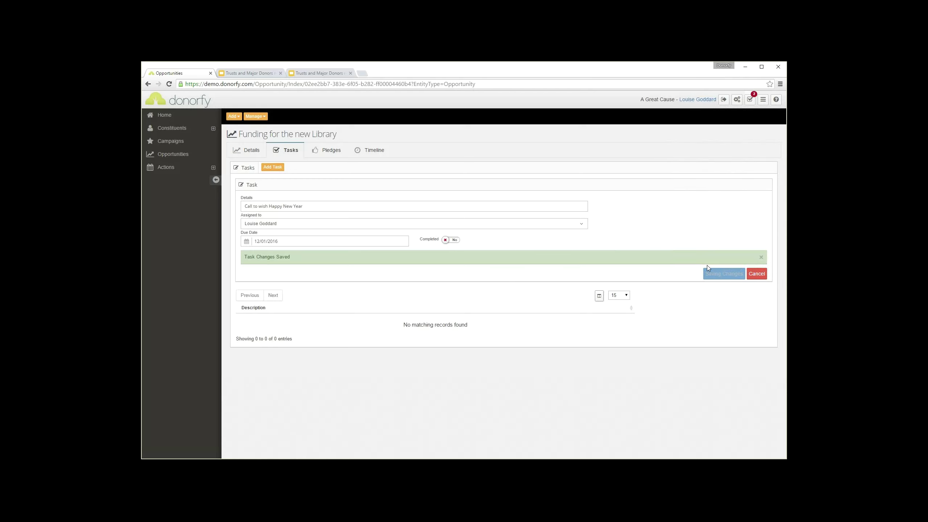
# Add a pledge titled "Slice 1" to the library ask for 35000, with PA system as its campaign item
pyautogui.click(329, 151)
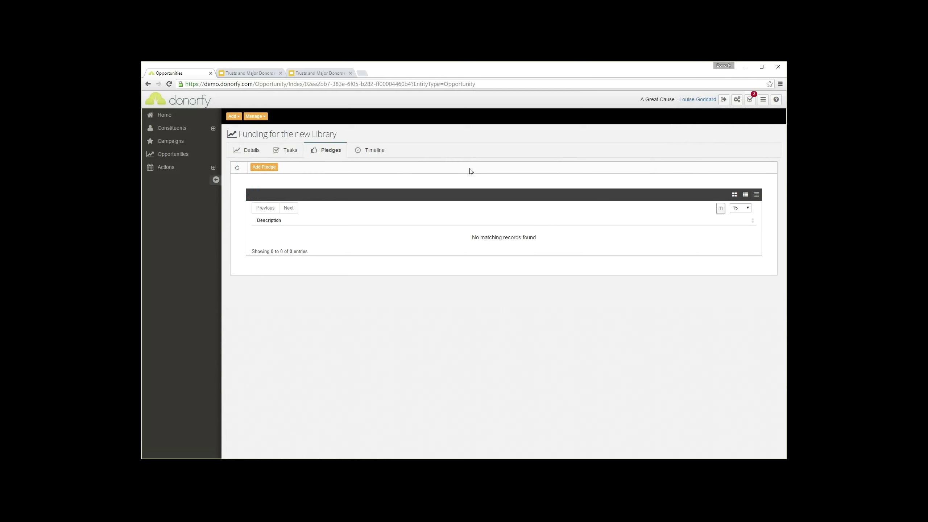
pyautogui.click(263, 168)
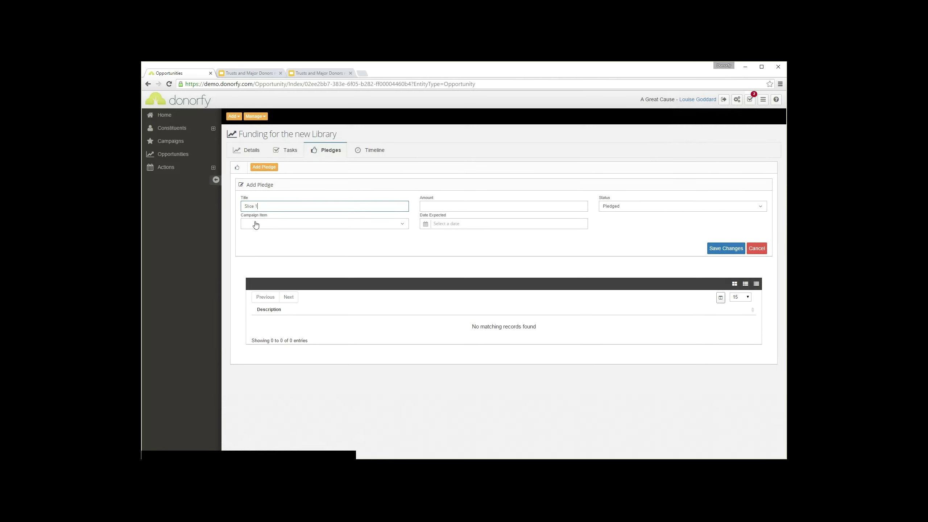
pyautogui.click(442, 207)
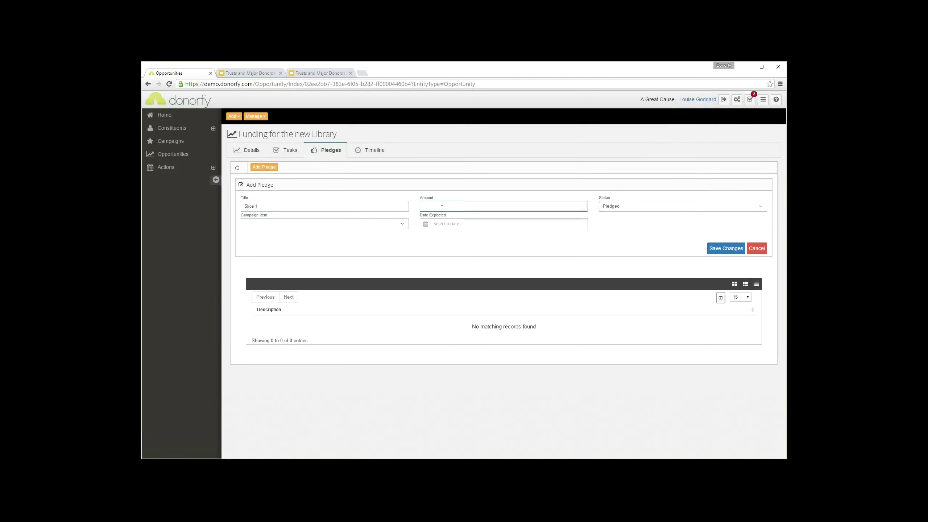
pyautogui.write('35000')
pyautogui.press('Tab')
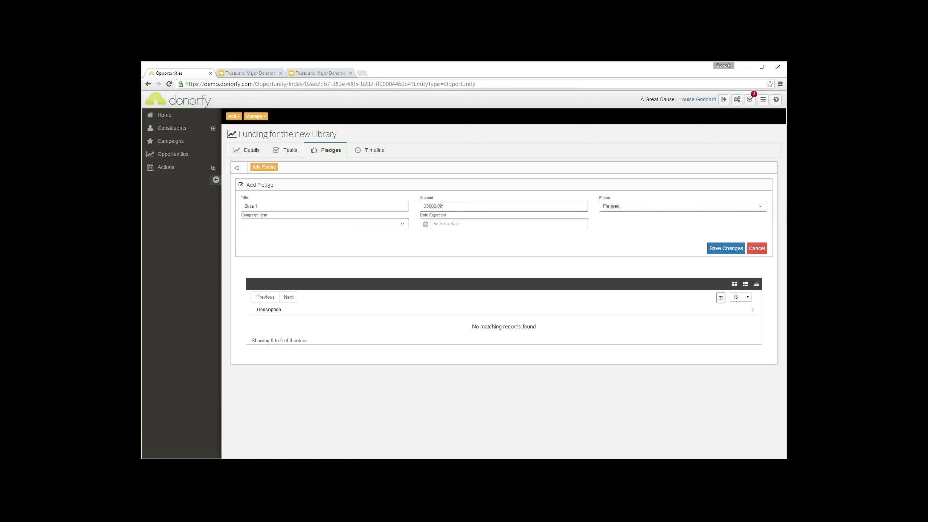
pyautogui.click(612, 209)
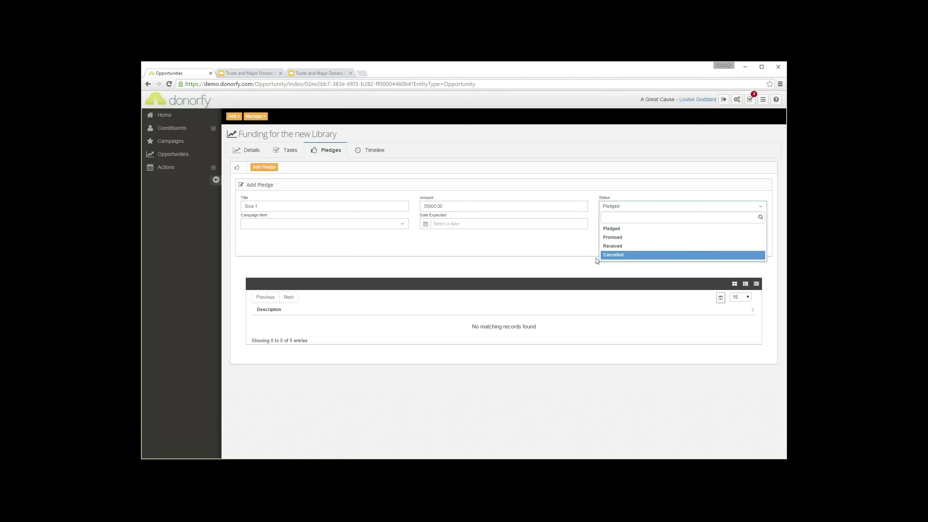
pyautogui.click(548, 244)
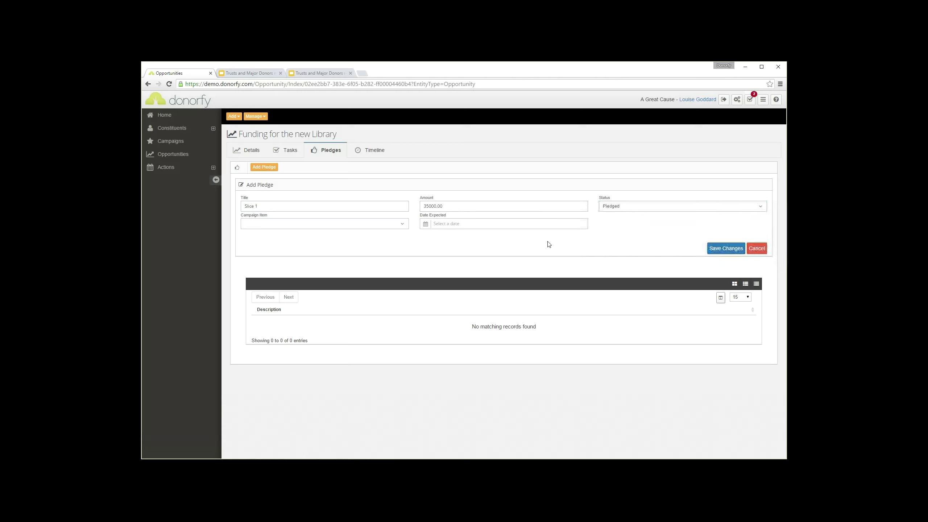
pyautogui.click(353, 223)
pyautogui.click(274, 247)
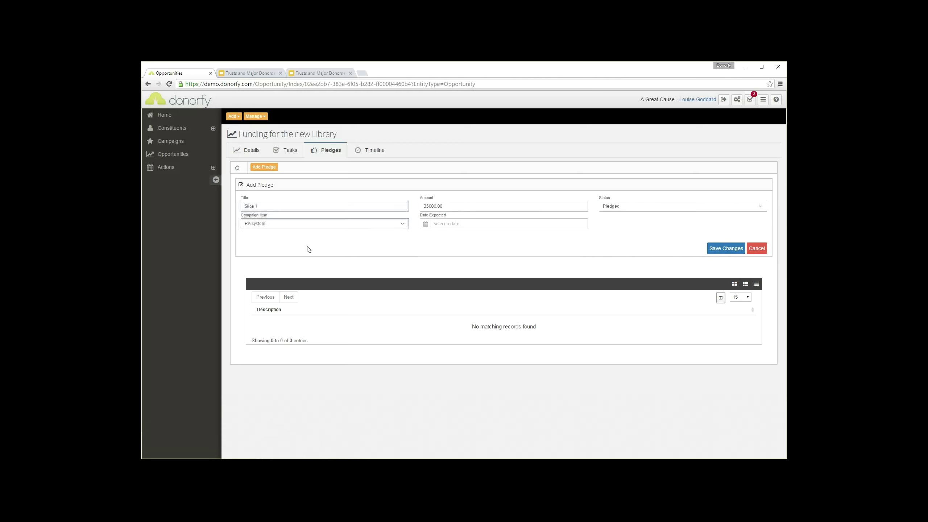
# Set the pledge's expected date to 01/10/2016 and save the pledge
pyautogui.click(469, 225)
pyautogui.click(489, 237)
pyautogui.click(489, 237)
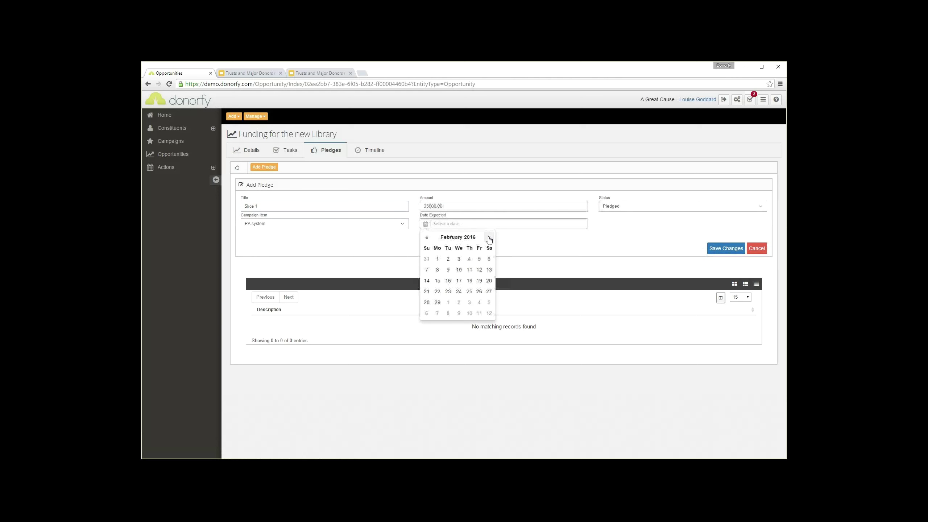
pyautogui.click(489, 237)
pyautogui.click(488, 237)
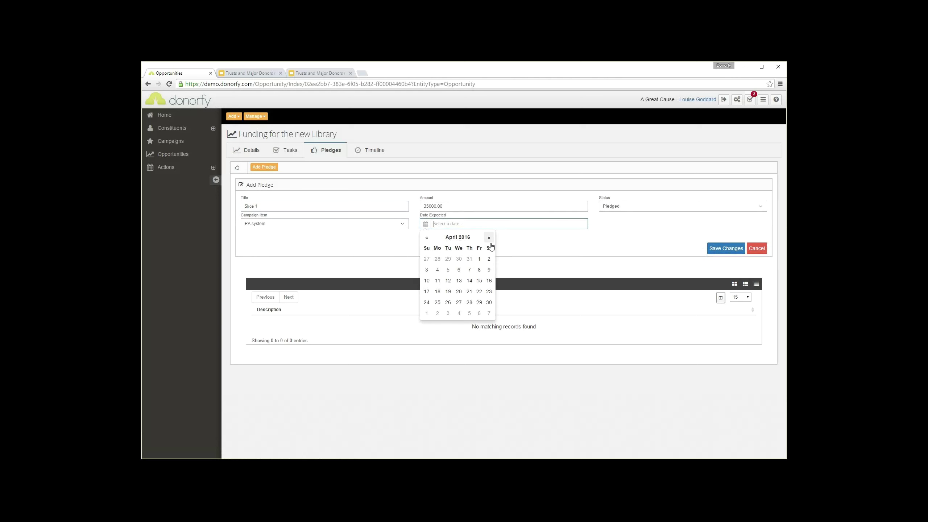
pyautogui.click(489, 237)
pyautogui.click(489, 237)
pyautogui.click(488, 237)
pyautogui.click(488, 238)
pyautogui.click(489, 237)
pyautogui.click(488, 237)
pyautogui.click(486, 260)
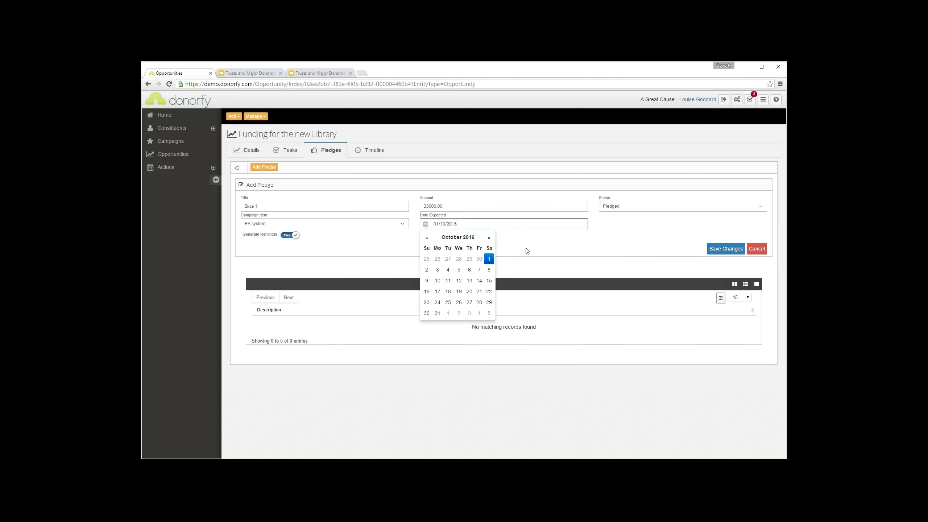
pyautogui.click(570, 247)
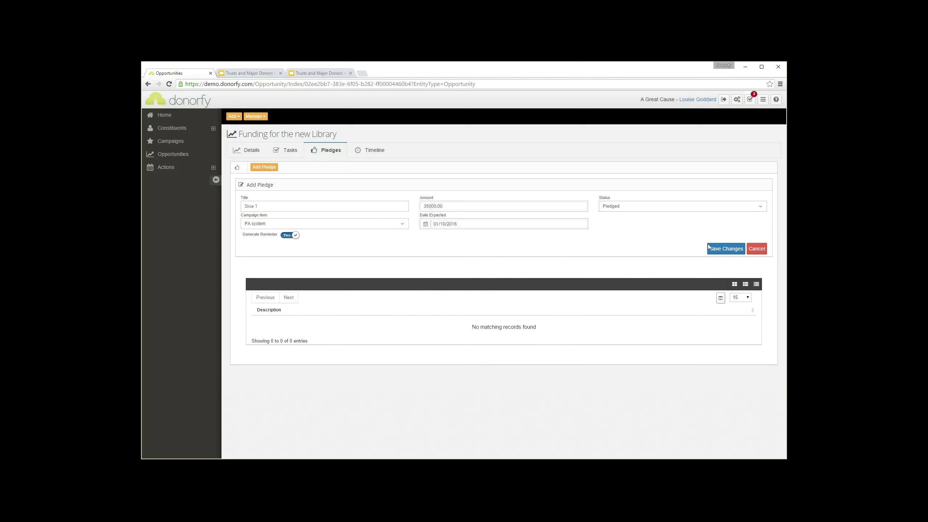
pyautogui.click(714, 250)
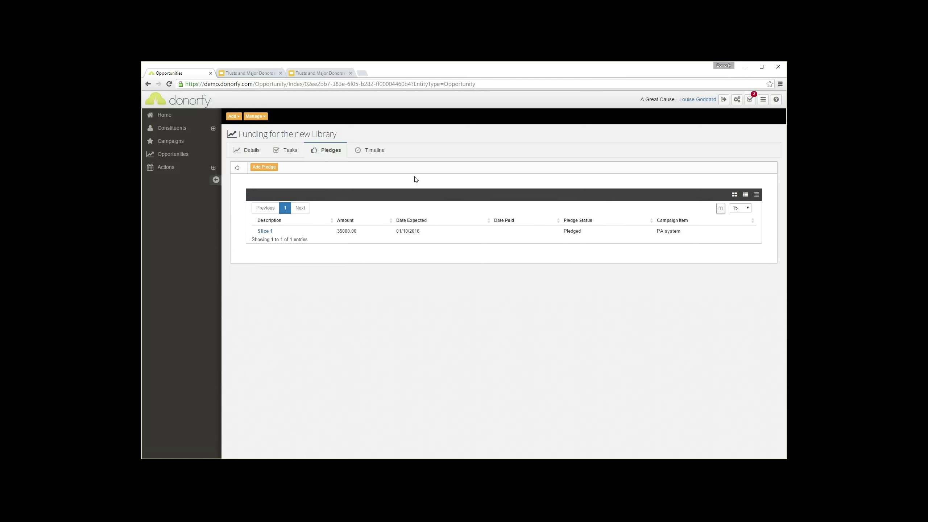
# Check the library ask's timeline and save the changes on its details page
pyautogui.click(373, 154)
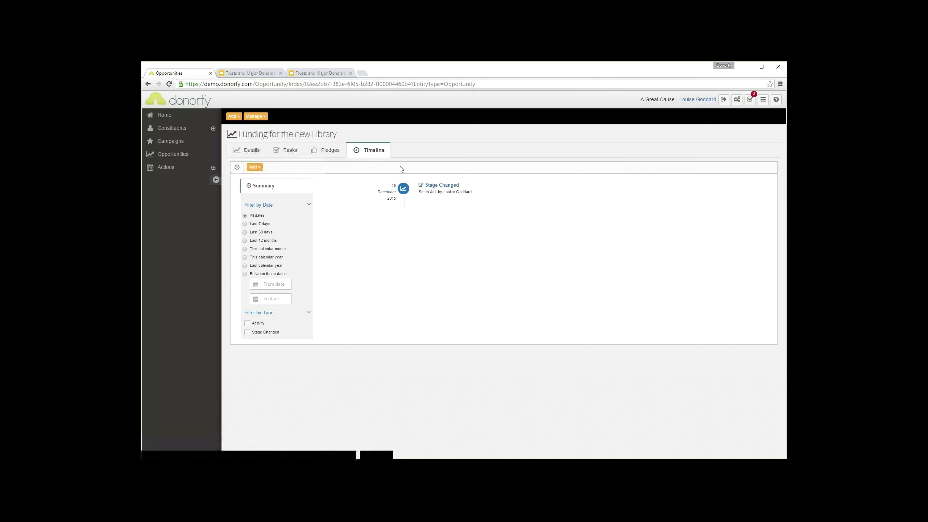
pyautogui.click(254, 152)
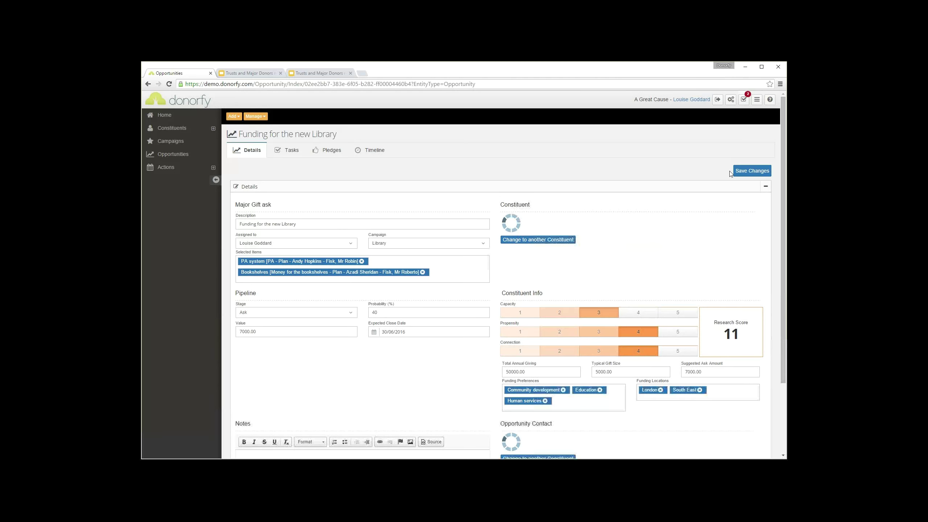
pyautogui.click(759, 171)
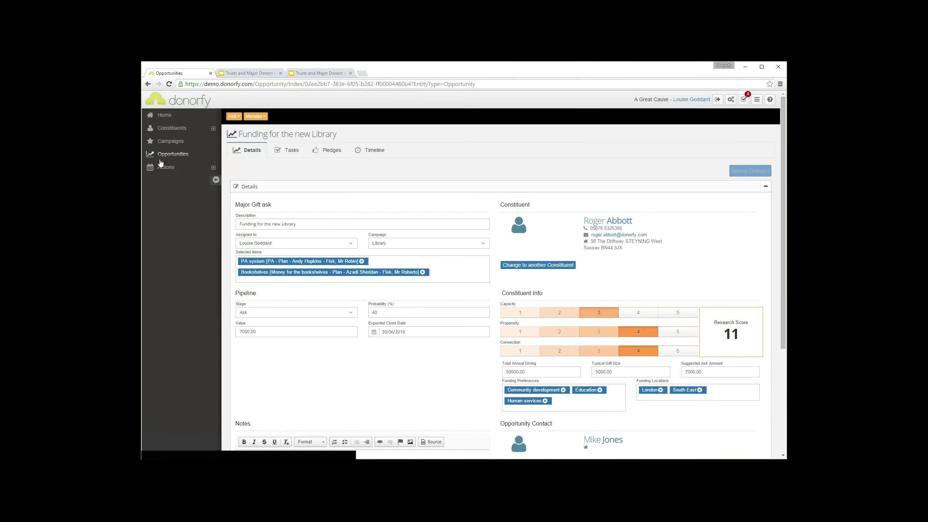
# Open the opportunities overview and examine the pipeline chart by month and opportunity type
pyautogui.click(173, 155)
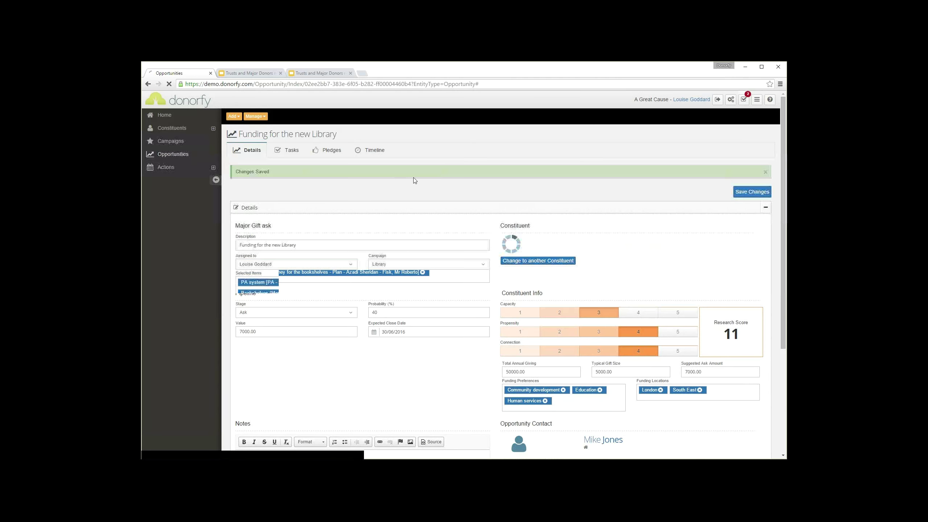
pyautogui.scroll(-5, 413, 177)
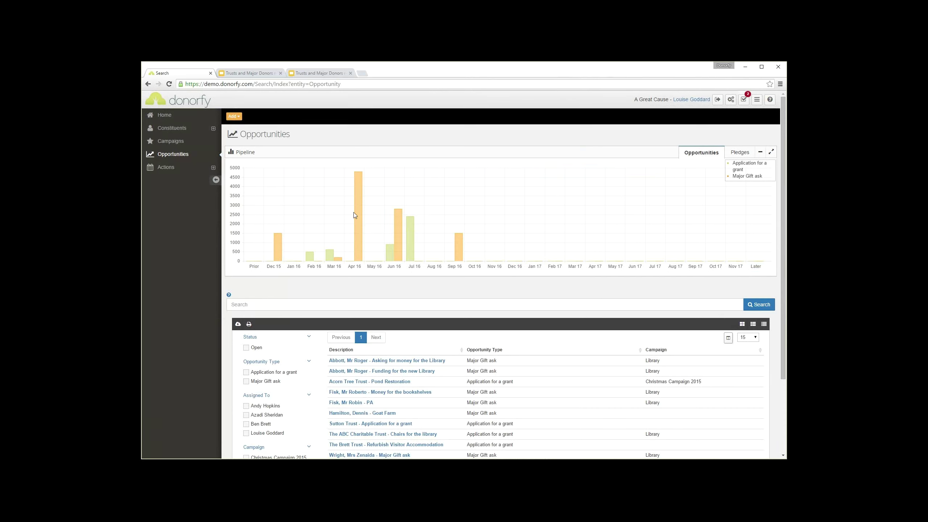
pyautogui.moveTo(455, 243)
# Create a new application for a grant and link Acorn Tree Trust as its constituent, searching for "trust"
pyautogui.click(236, 117)
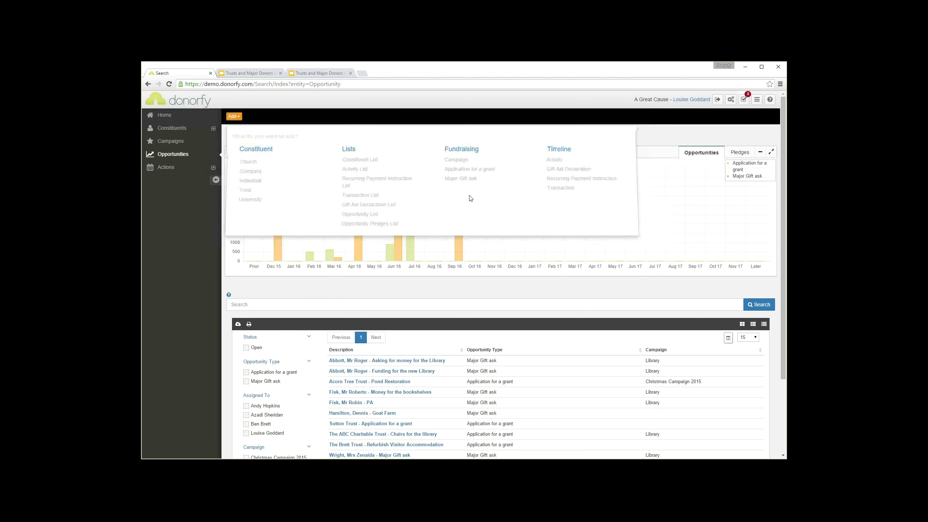
pyautogui.click(471, 172)
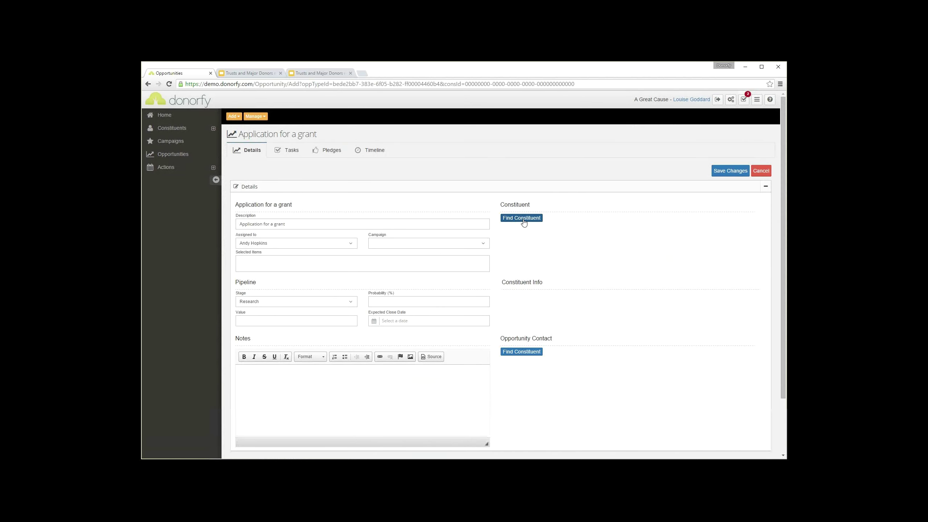
pyautogui.click(523, 219)
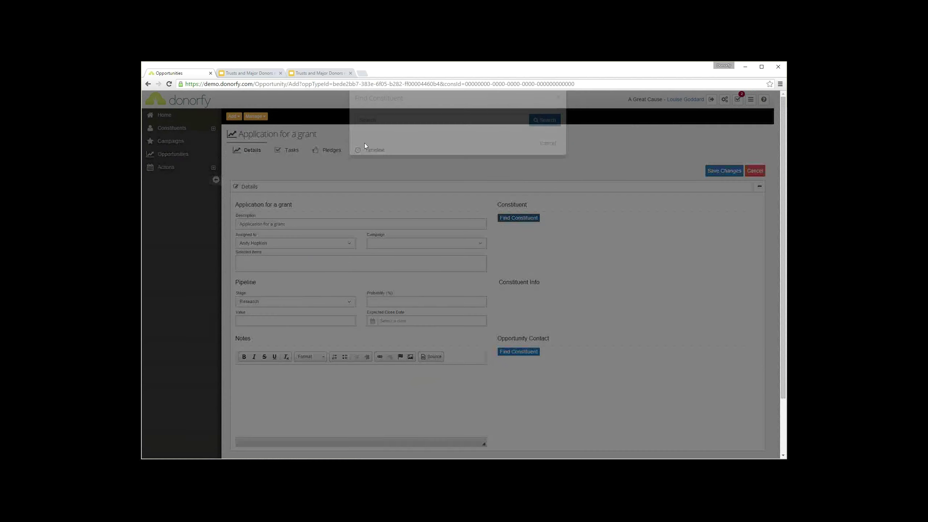
pyautogui.click(375, 134)
pyautogui.write('trust')
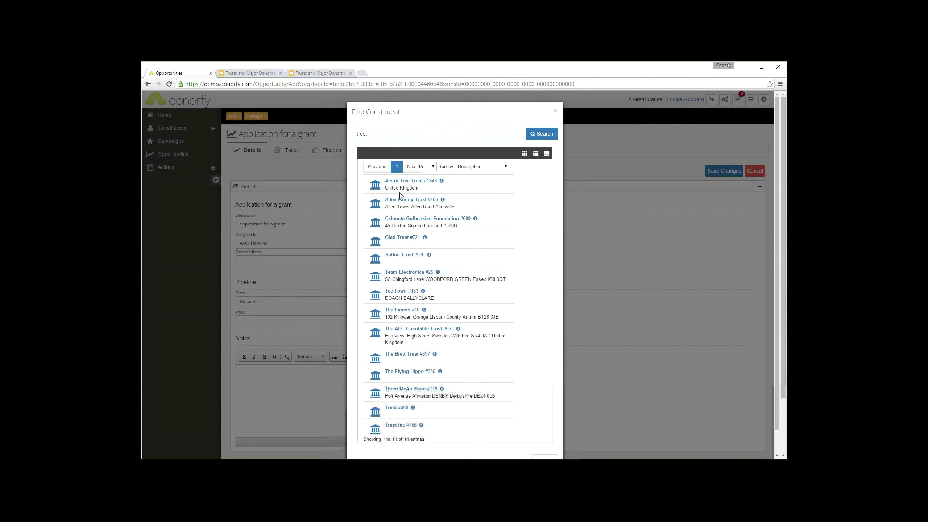
pyautogui.click(405, 181)
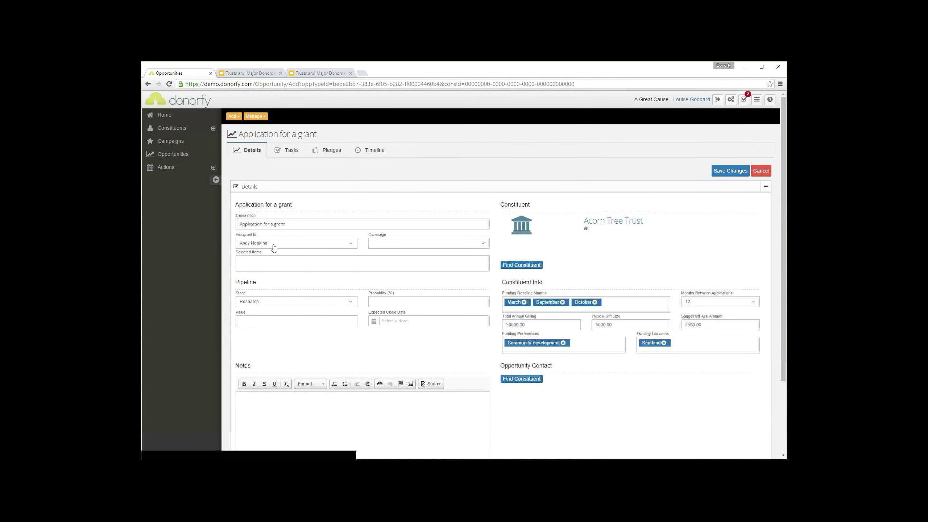
# Assign the grant application to the signed-in staff member
pyautogui.click(274, 245)
pyautogui.scroll(-5, 261, 310)
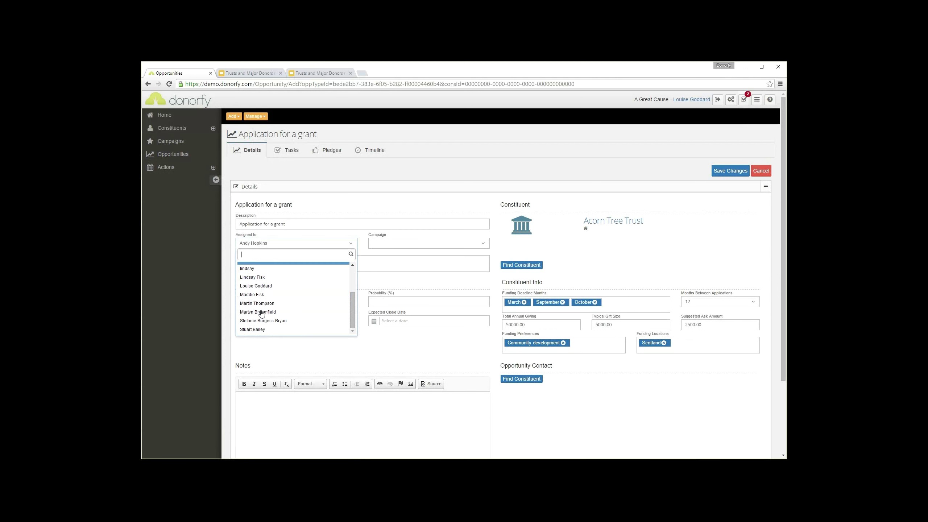
pyautogui.click(258, 287)
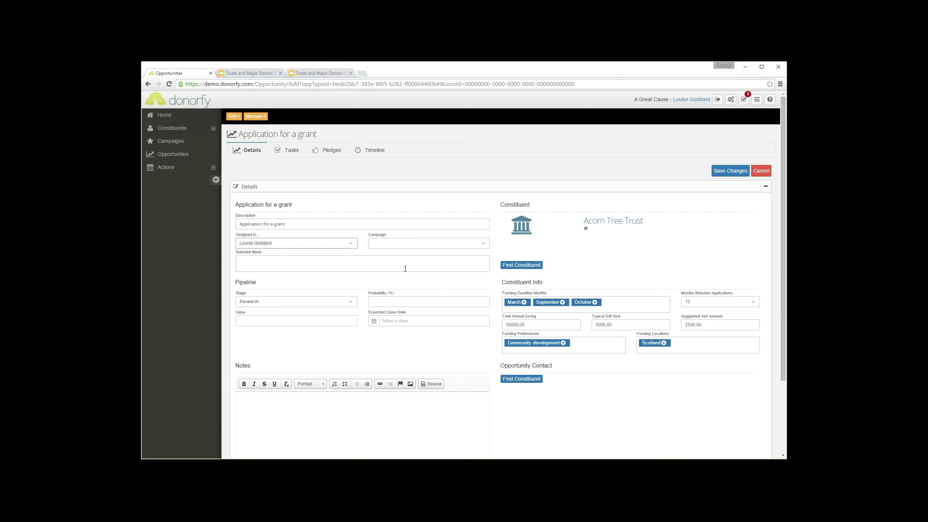
# Set the grant application's campaign to Library and add the LCD panel to its selected items
pyautogui.click(398, 248)
pyautogui.scroll(-3, 424, 292)
pyautogui.click(394, 285)
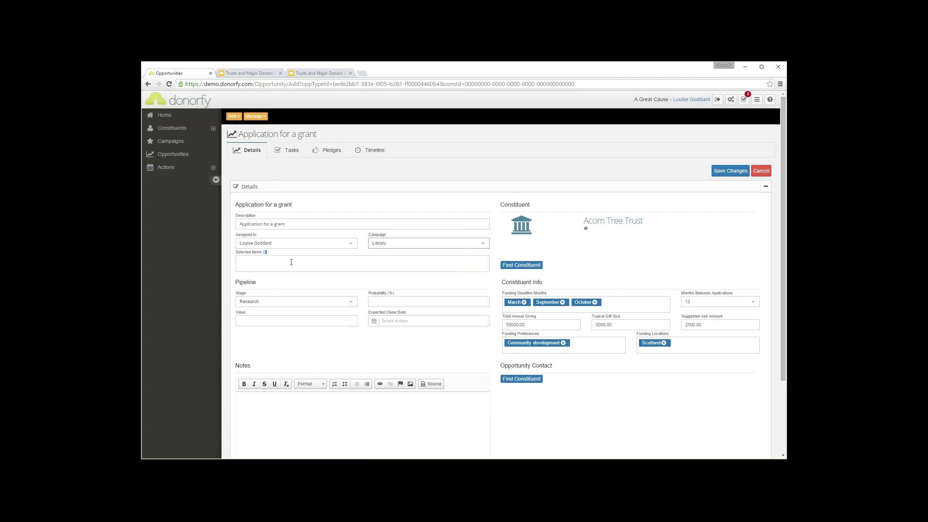
pyautogui.click(339, 266)
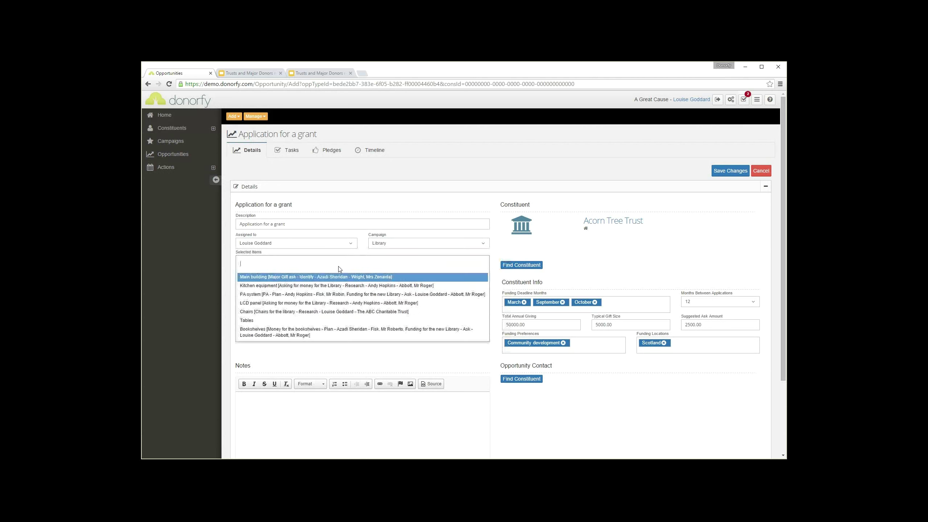
pyautogui.click(331, 303)
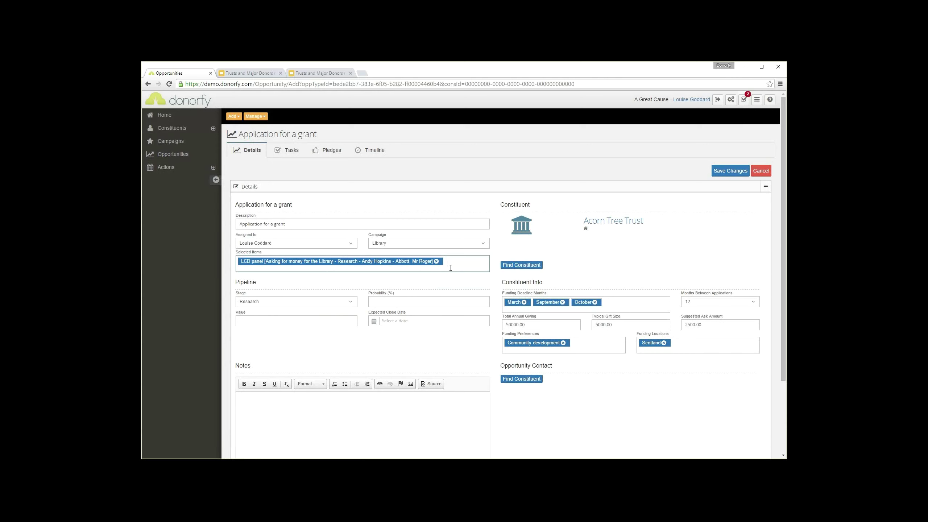
# Keep the grant application at the Research stage and set its probability to 50% and its value to 10000
pyautogui.click(316, 304)
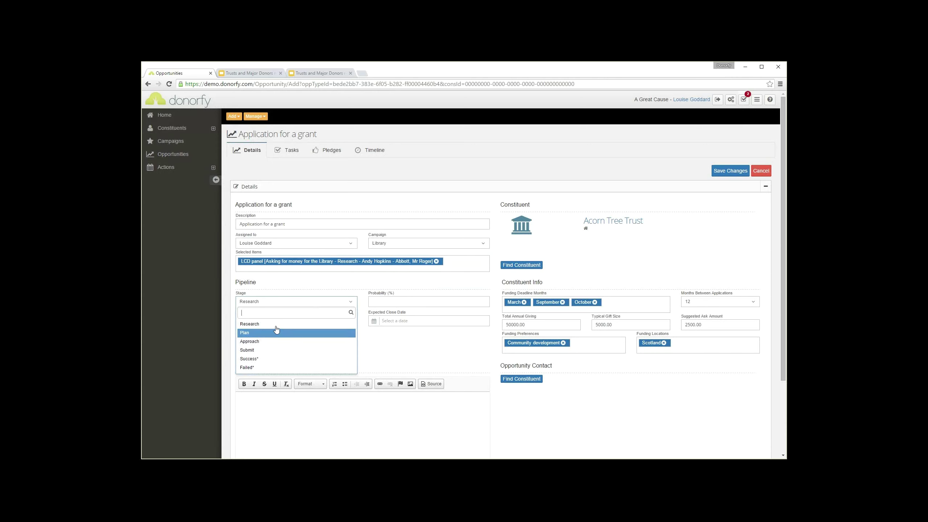
pyautogui.click(276, 301)
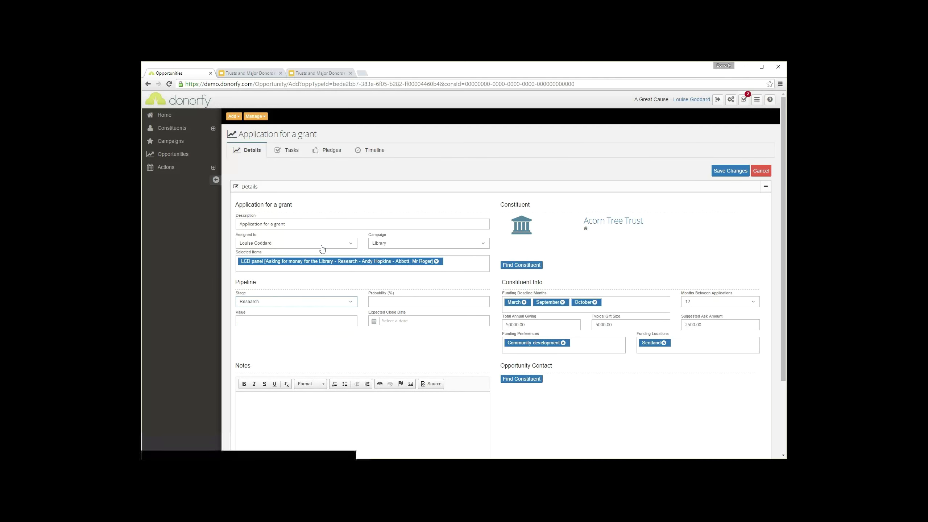
pyautogui.click(387, 300)
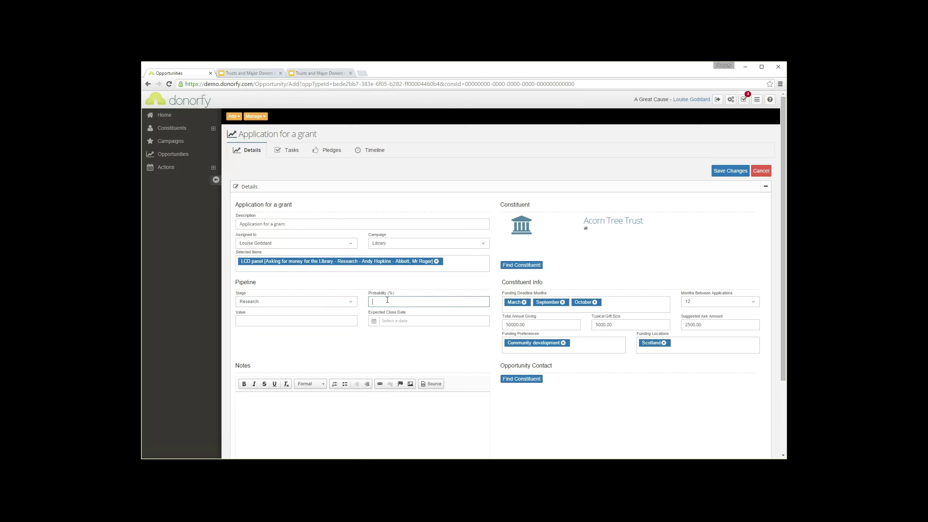
pyautogui.write('50')
pyautogui.click(304, 319)
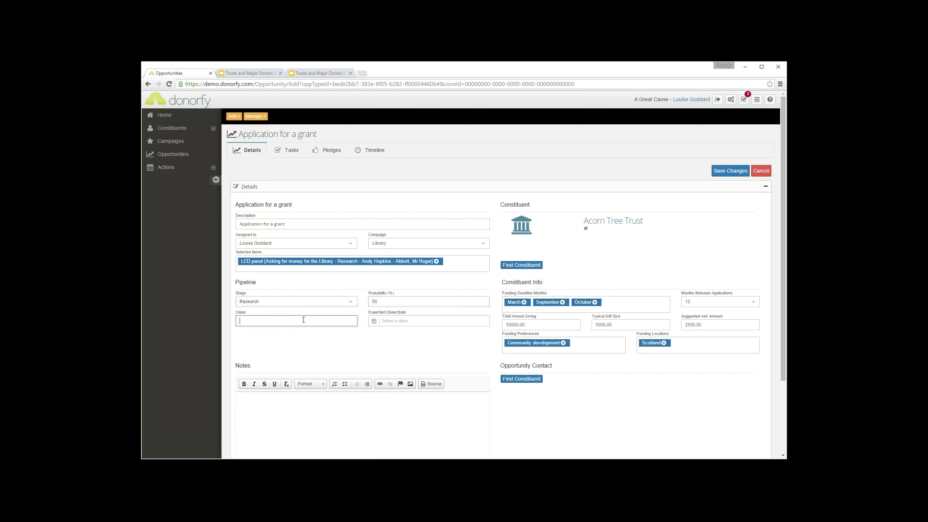
pyautogui.write('10000')
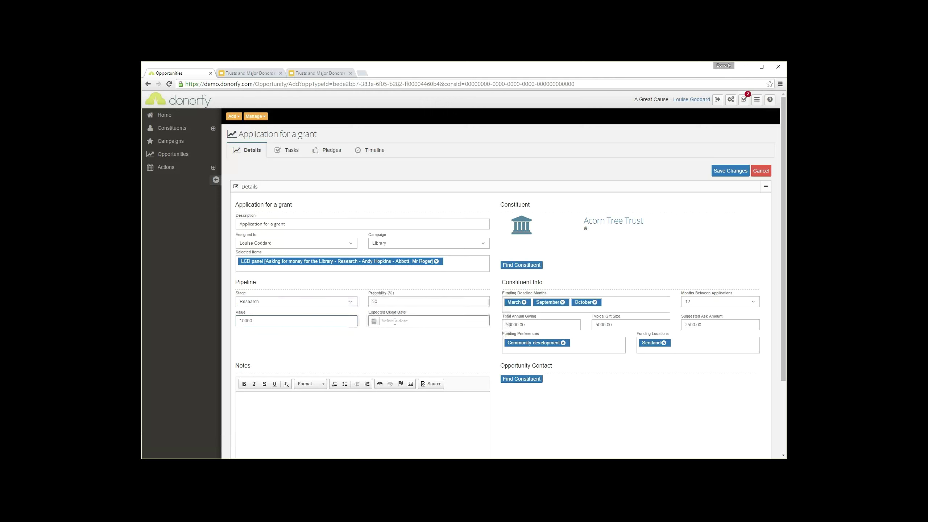
# Set the grant application's expected close date to 30/09/2016
pyautogui.click(402, 320)
pyautogui.click(437, 334)
pyautogui.click(437, 335)
pyautogui.click(438, 335)
pyautogui.click(438, 335)
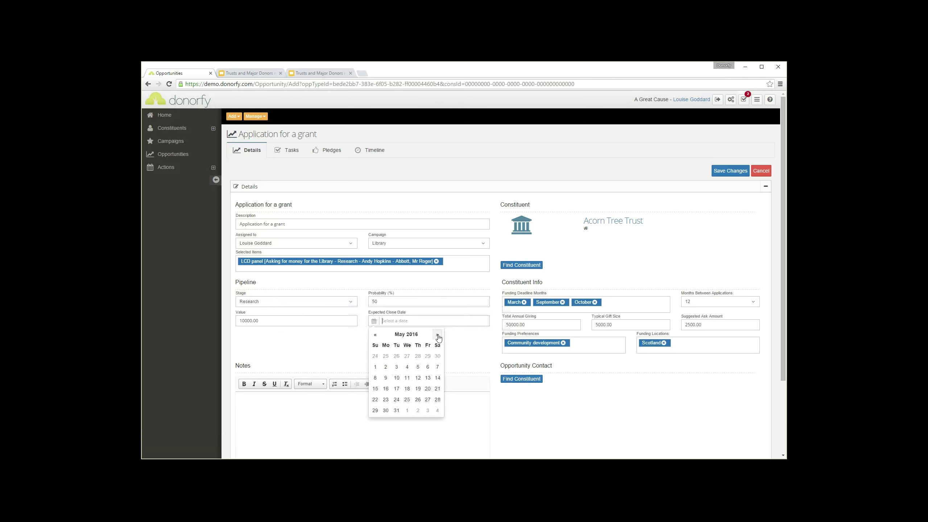
pyautogui.click(437, 335)
pyautogui.click(437, 334)
pyautogui.click(438, 335)
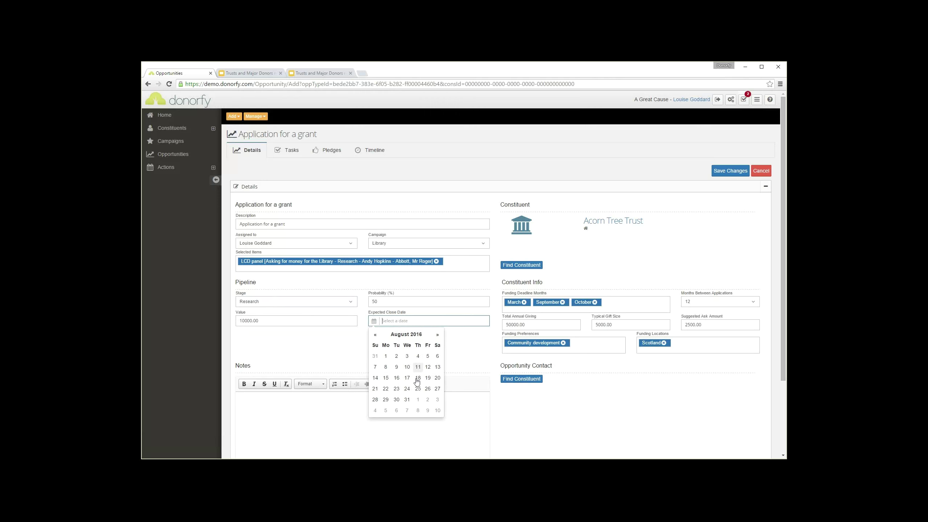
pyautogui.click(437, 334)
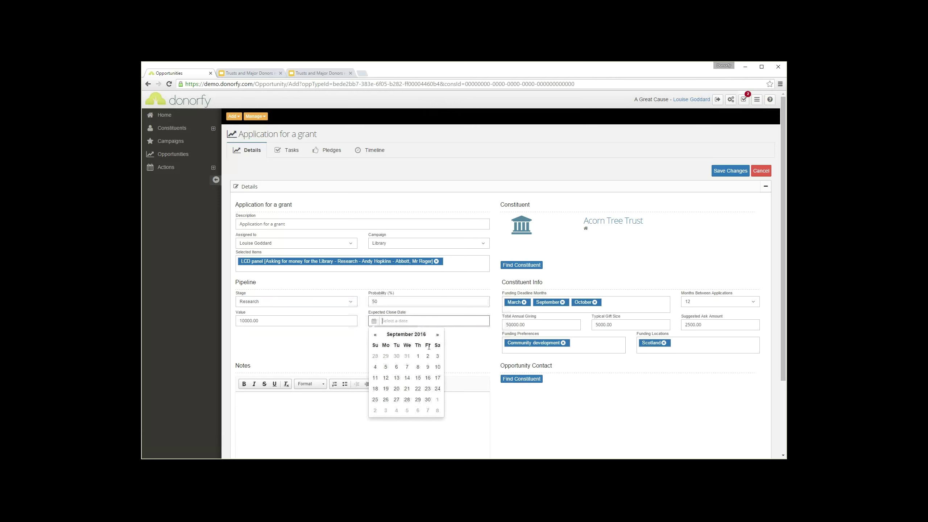
pyautogui.click(426, 399)
# Enter "khglkhgkg" in the grant application's notes and save the application
pyautogui.click(388, 415)
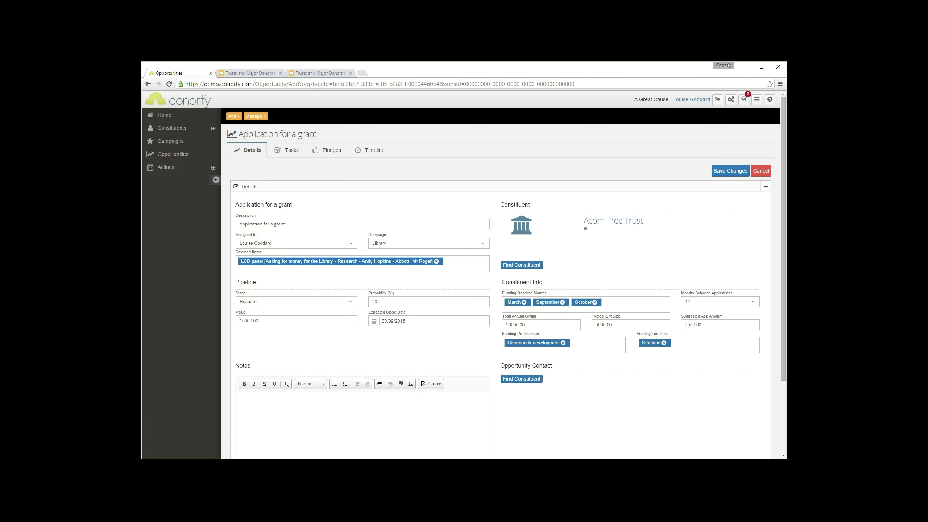
pyautogui.write('khglkhgkg')
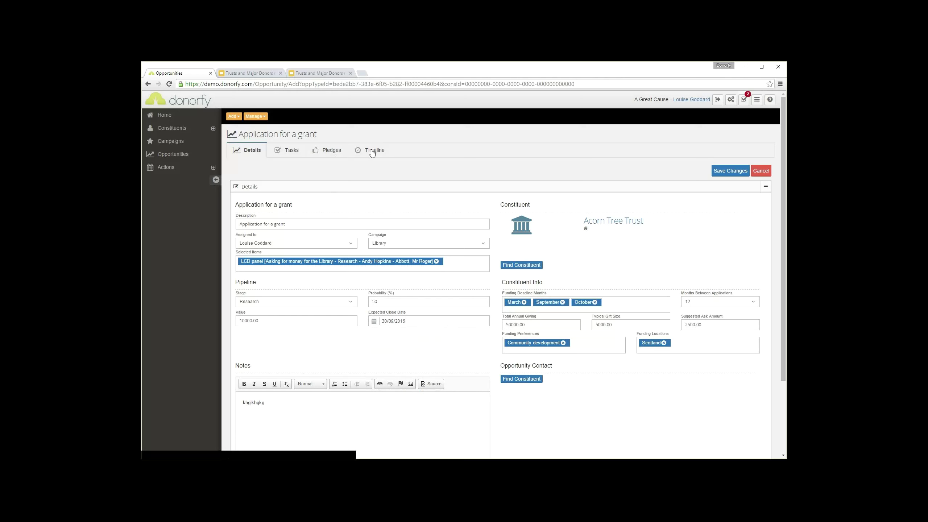
pyautogui.click(732, 172)
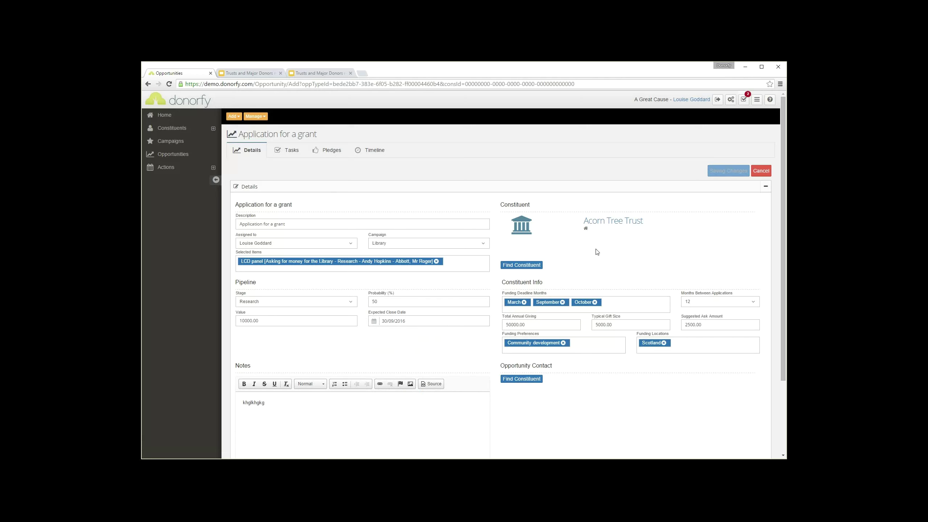
# Examine the pipeline chart in the opportunities overview and the opportunities and pledges pipelines on the home dashboard
pyautogui.click(179, 154)
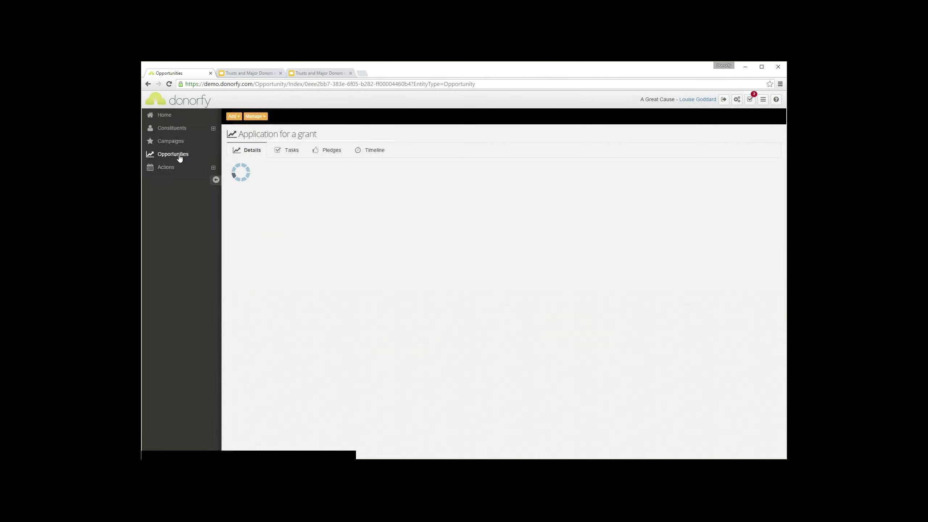
pyautogui.click(179, 157)
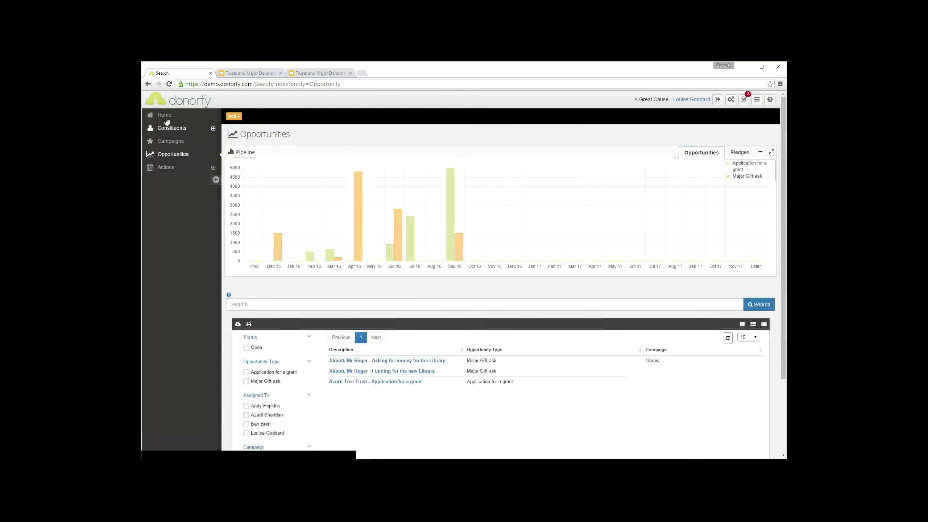
pyautogui.click(165, 117)
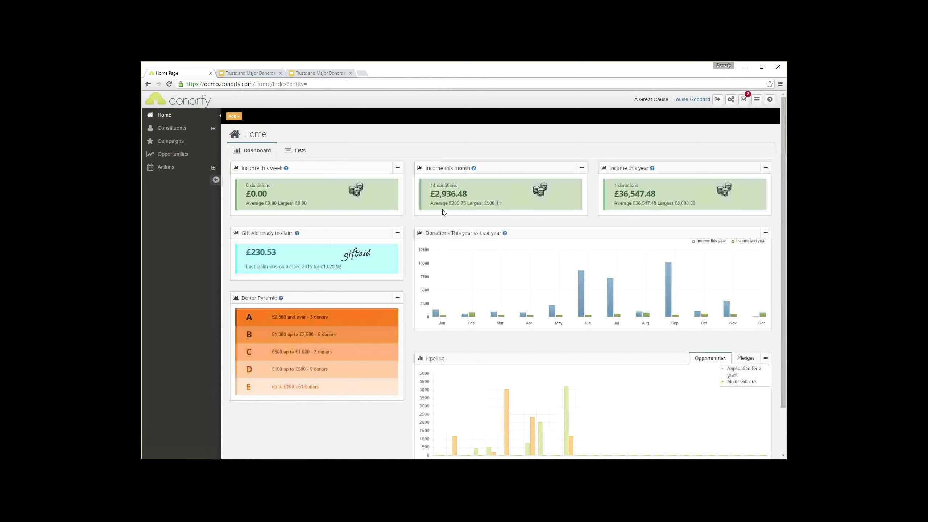
pyautogui.scroll(-2, 667, 333)
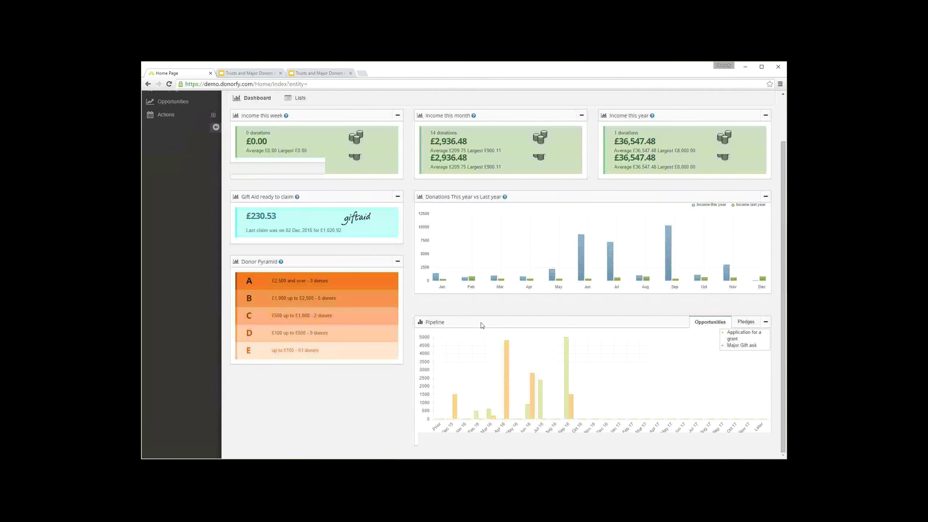
pyautogui.click(747, 306)
pyautogui.scroll(3, 697, 330)
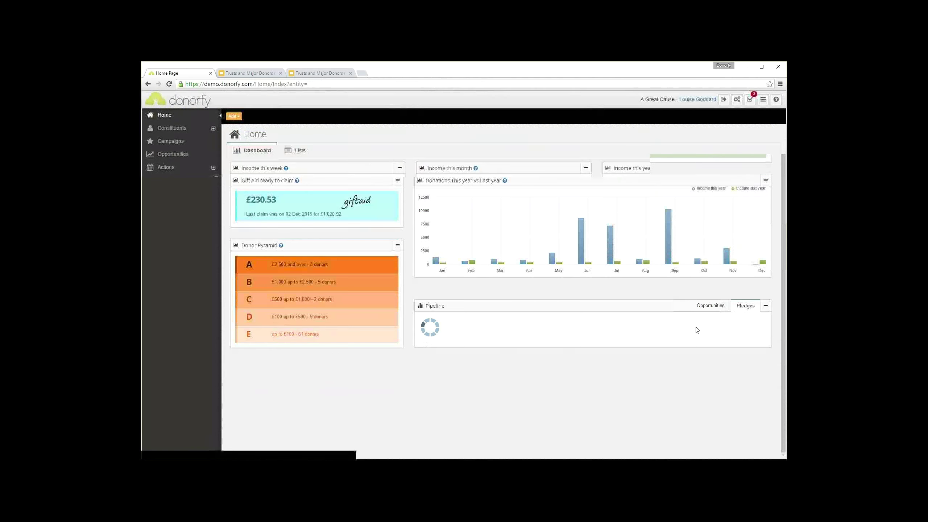
pyautogui.click(707, 360)
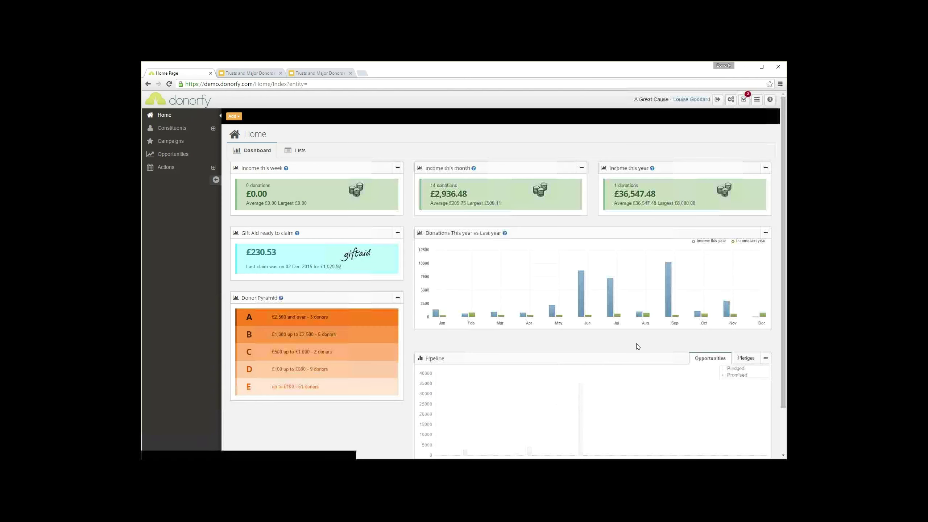
pyautogui.scroll(-2, 403, 247)
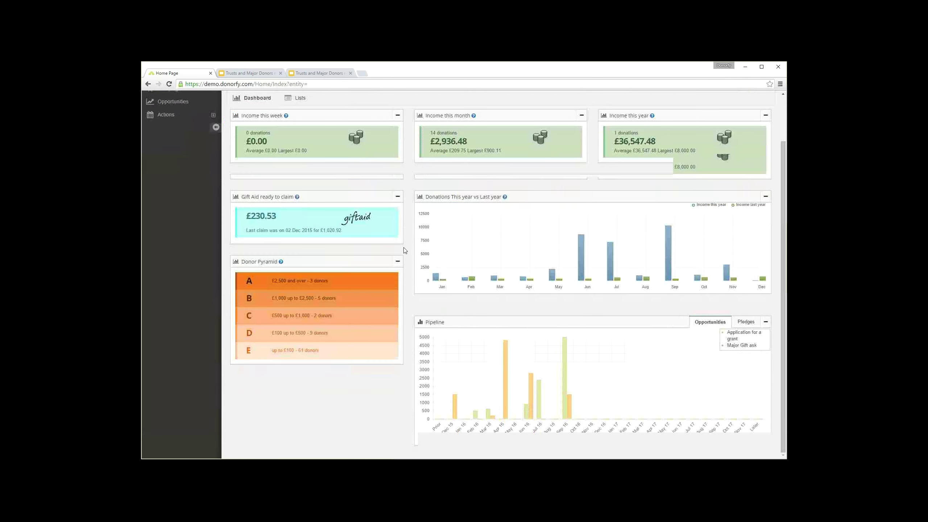
pyautogui.scroll(2, 282, 116)
# Switch to the Trusts and Major Donors presentation in Google Slides
pyautogui.click(312, 74)
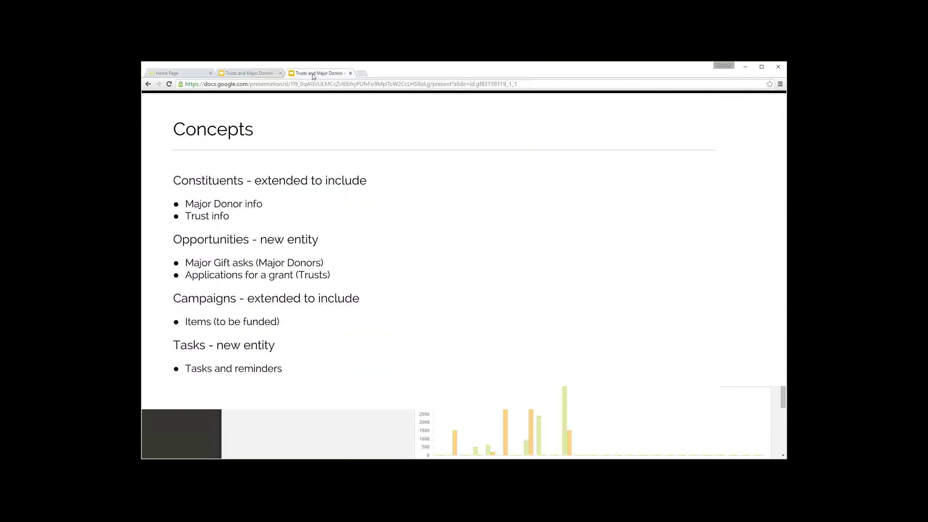